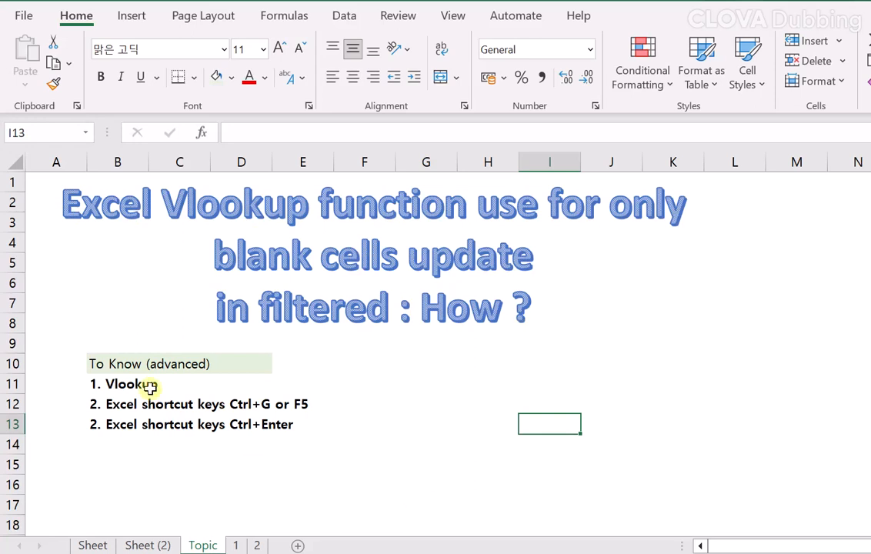
Review the three prerequisite topics listed in cells B11 to B13 of the Topic sheet.
left_click(125, 384)
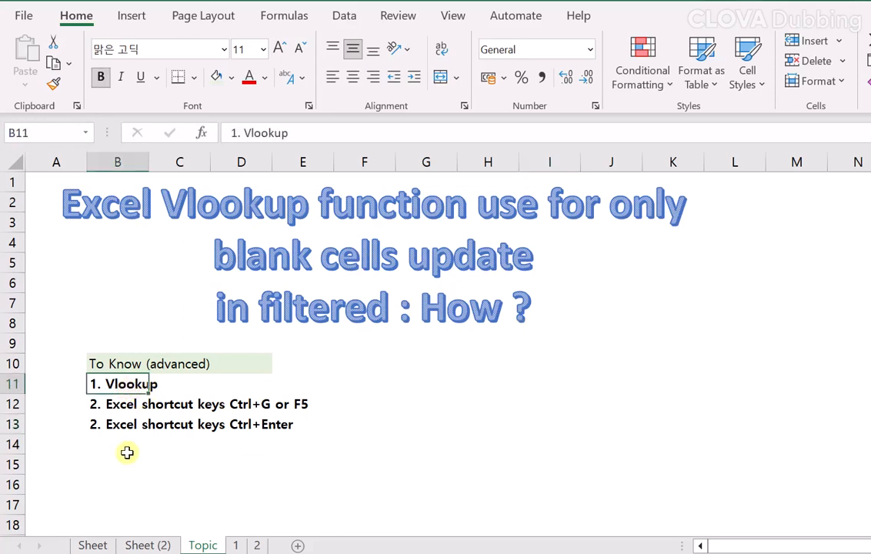
left_click(112, 405)
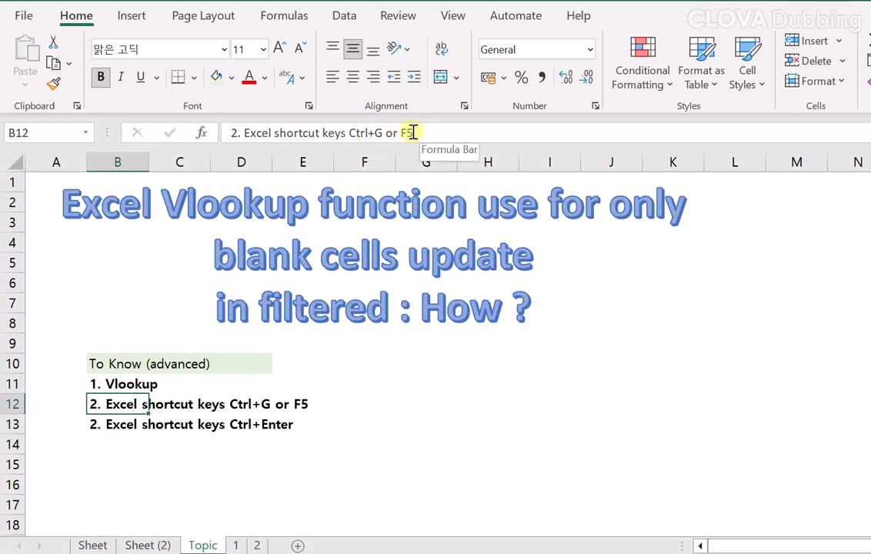
left_click(236, 463)
left_click(108, 423)
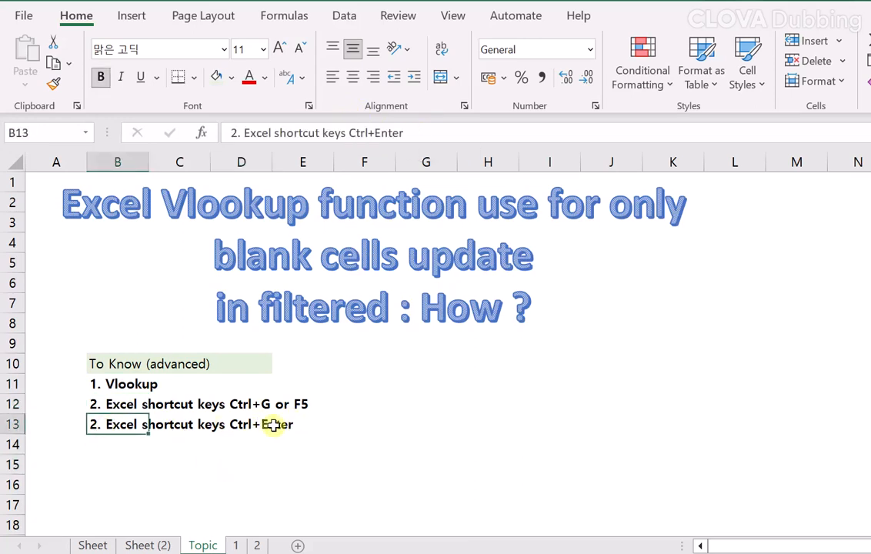
Open sheet 1 and examine the source Personnel ID and Name columns and the blank Name cells in the Vlookup table.
left_click(238, 546)
left_click(232, 280)
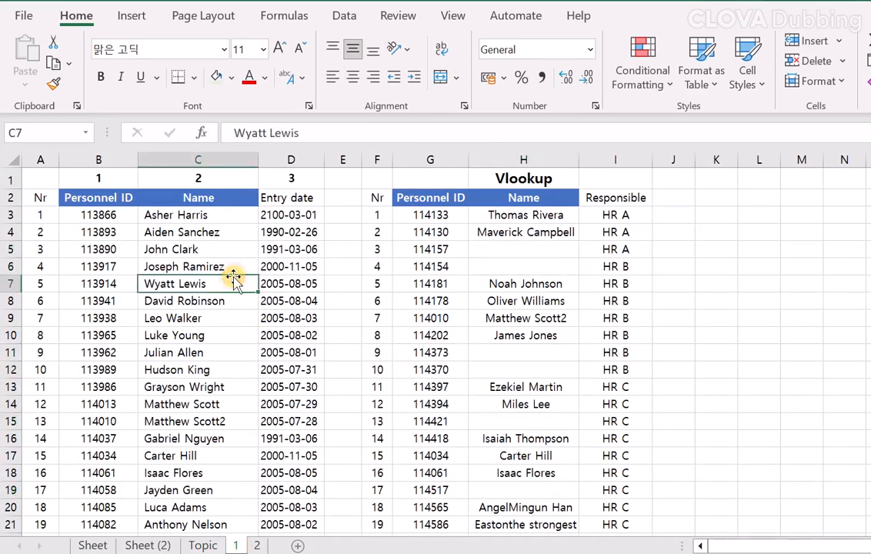
left_click(104, 159)
left_click_drag(105, 159, 250, 185)
left_click(516, 202)
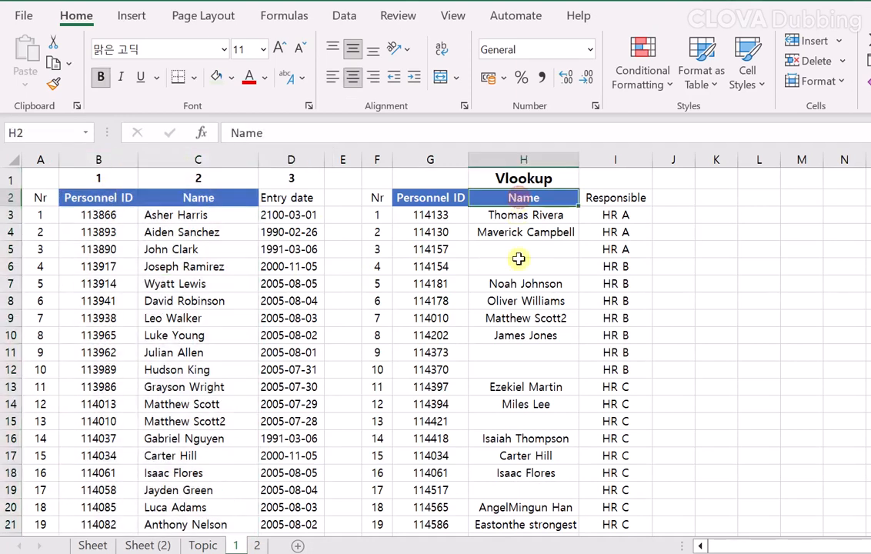
left_click_drag(515, 245, 512, 268)
left_click(531, 366)
left_click_drag(517, 354, 523, 387)
left_click(538, 420)
left_click(535, 490)
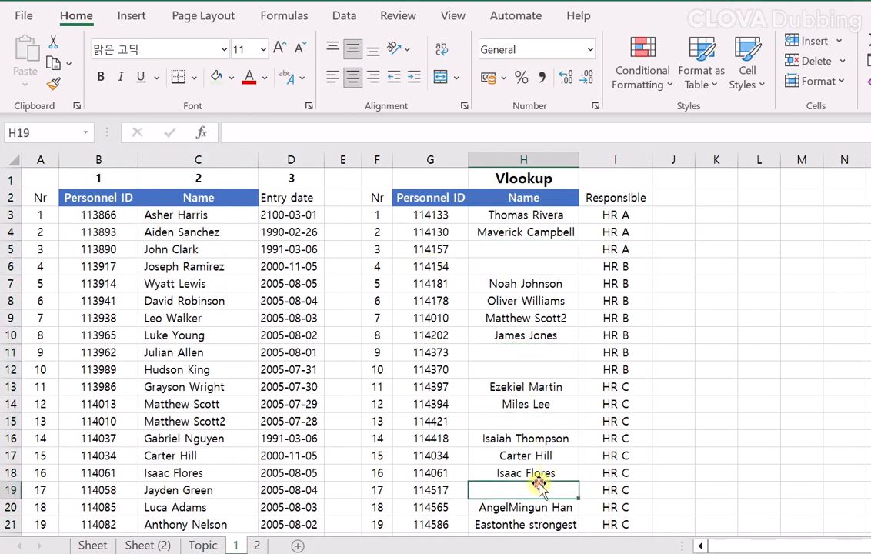
left_click(509, 248)
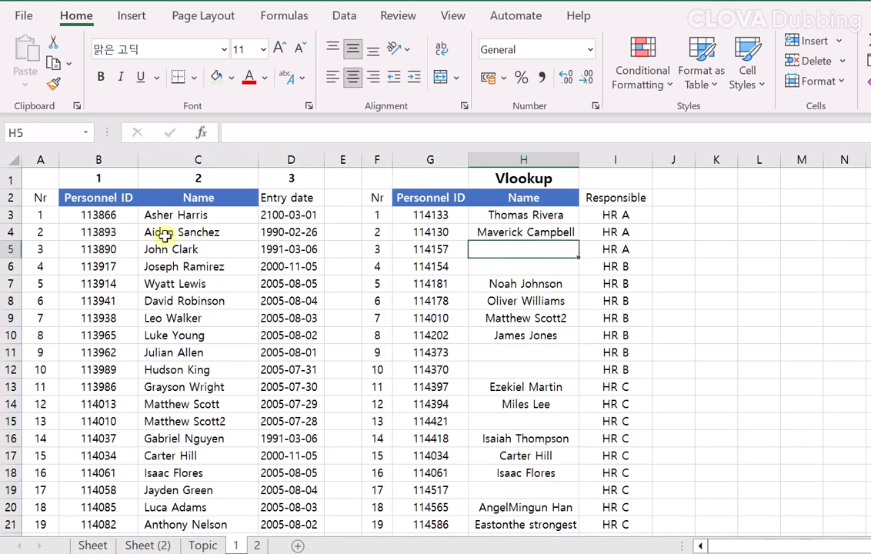
left_click(529, 265)
left_click(529, 248)
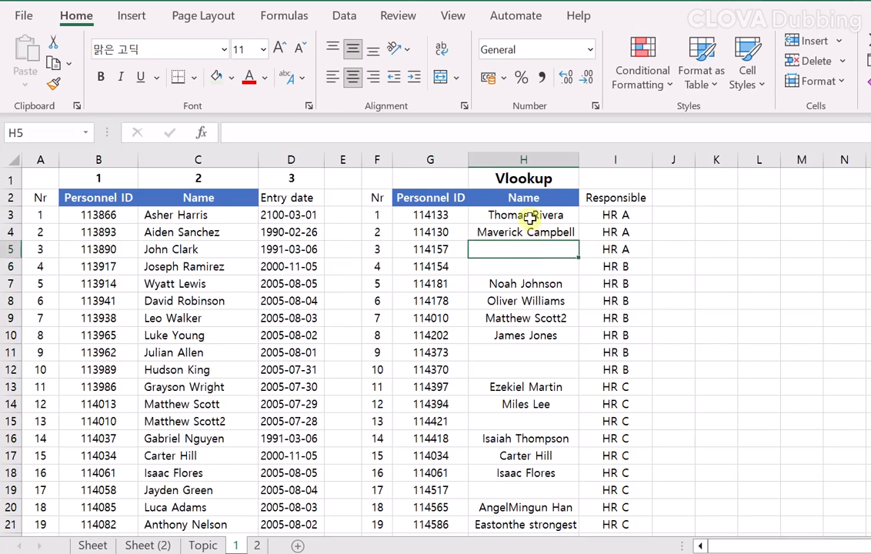
Select only the blank cells in the Vlookup table's Name column from H3 down with Go To Special, and fill them light gold.
left_click(529, 221)
left_click_drag(529, 221, 524, 533)
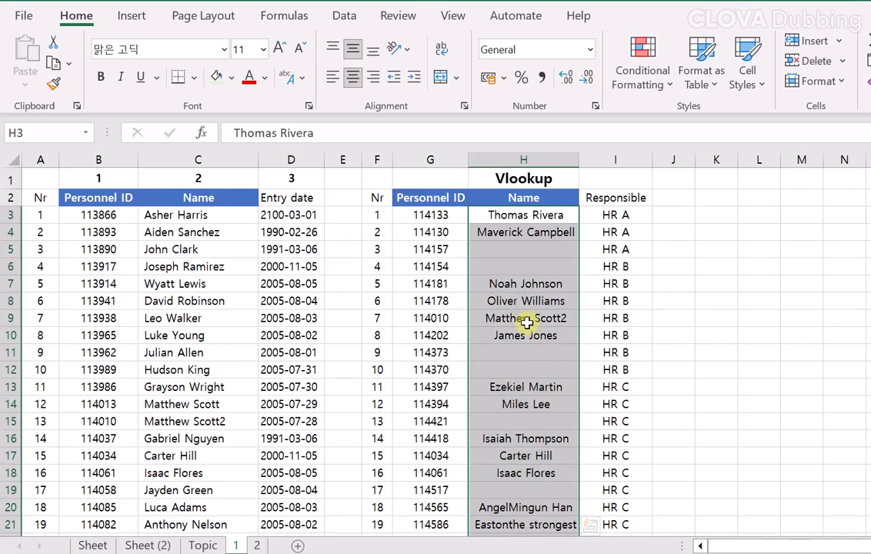
key("ctrl+g")
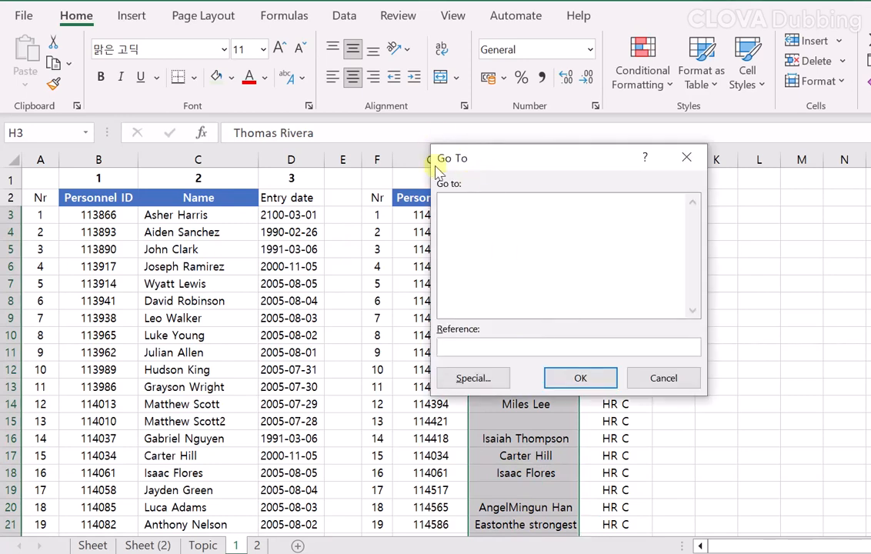
left_click(472, 378)
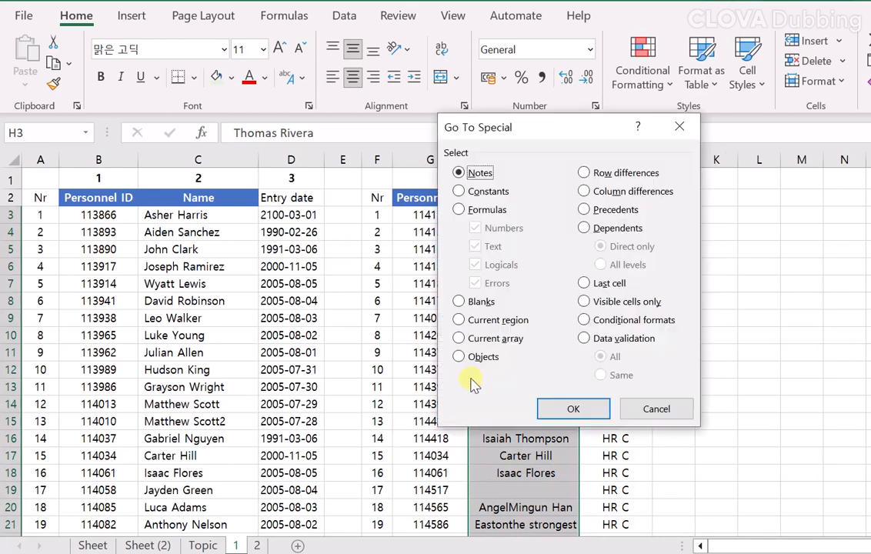
left_click(459, 301)
key("Return")
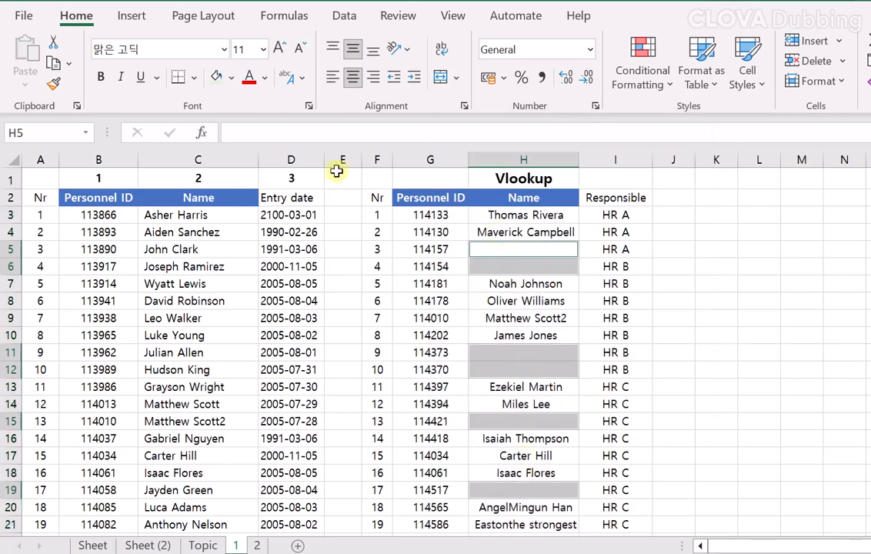
left_click(232, 77)
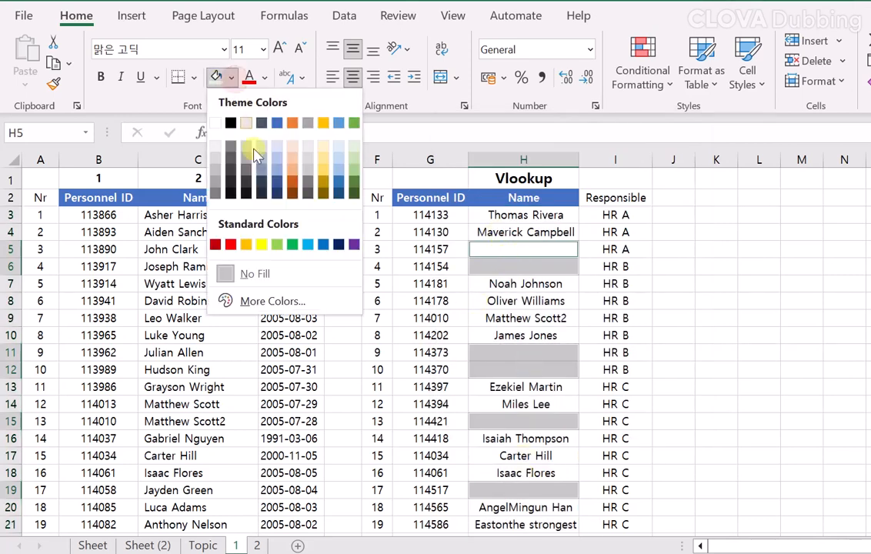
left_click(325, 152)
Enter =VLOOKUP(G5,$B:$C,2,0) into all the selected blank Name cells at once.
type("=vl")
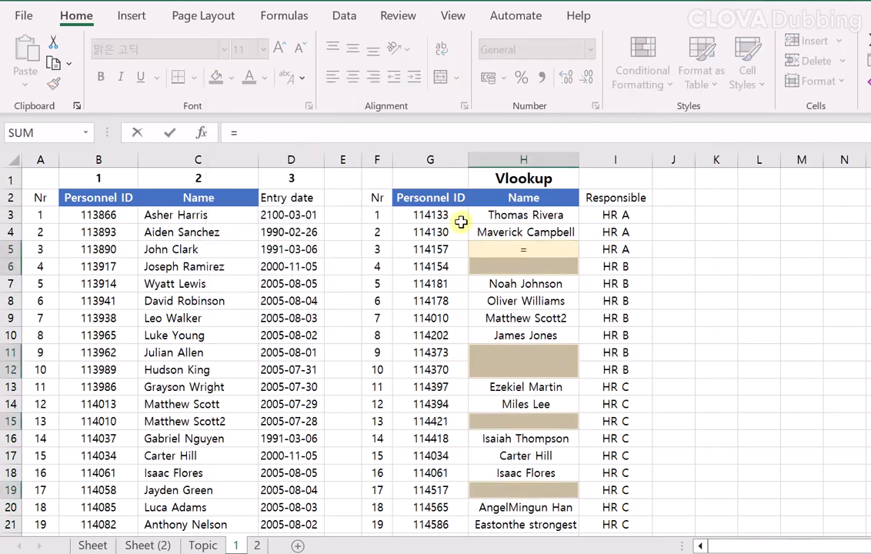
key("Tab")
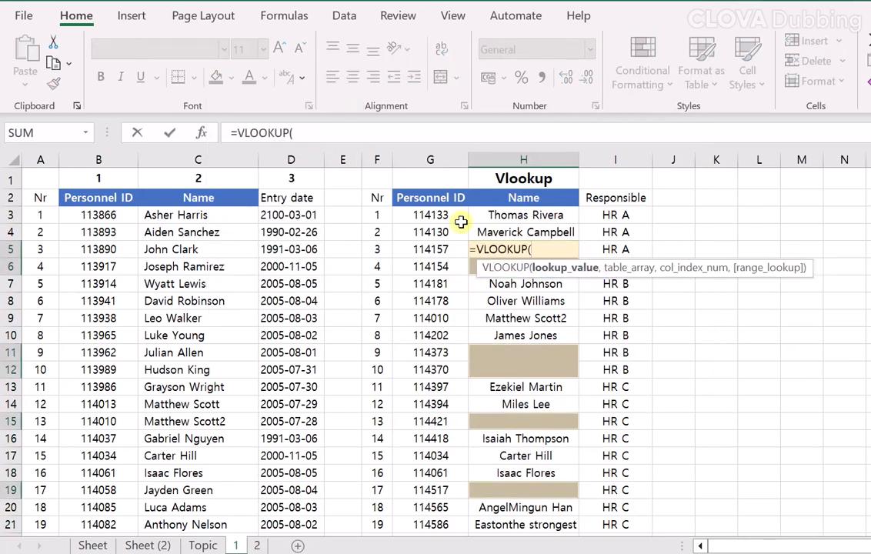
key("Left")
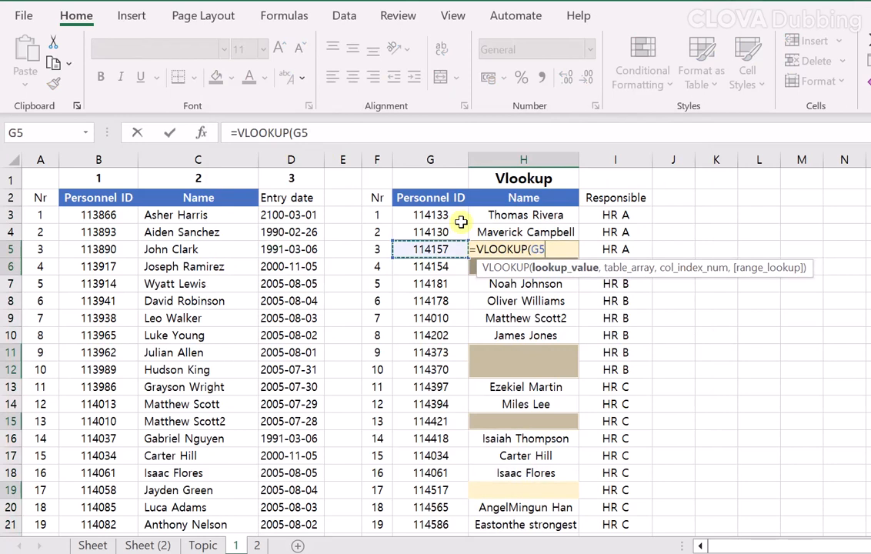
type(",")
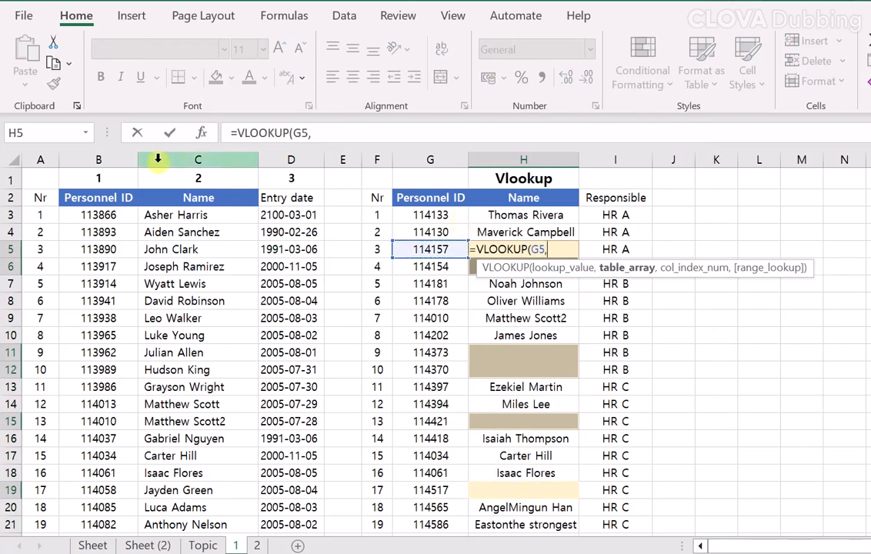
left_click_drag(111, 160, 248, 171)
key("F4")
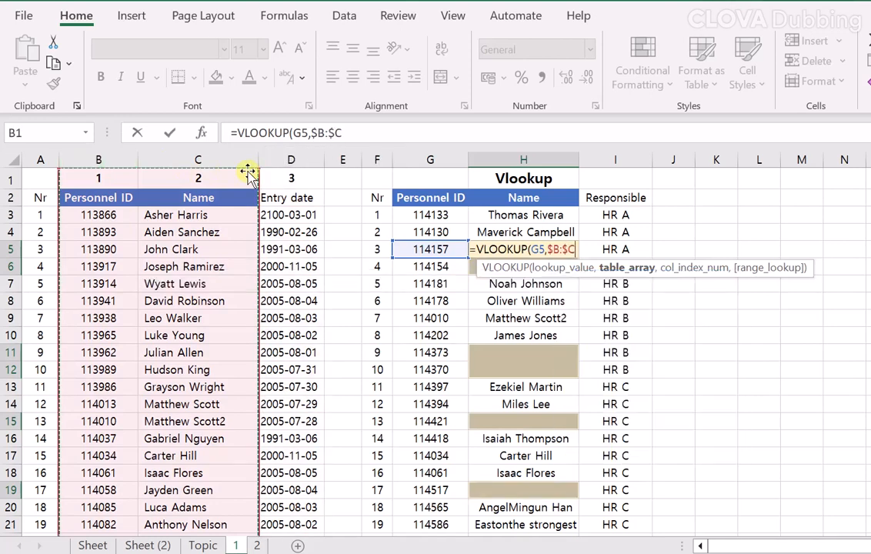
type(",")
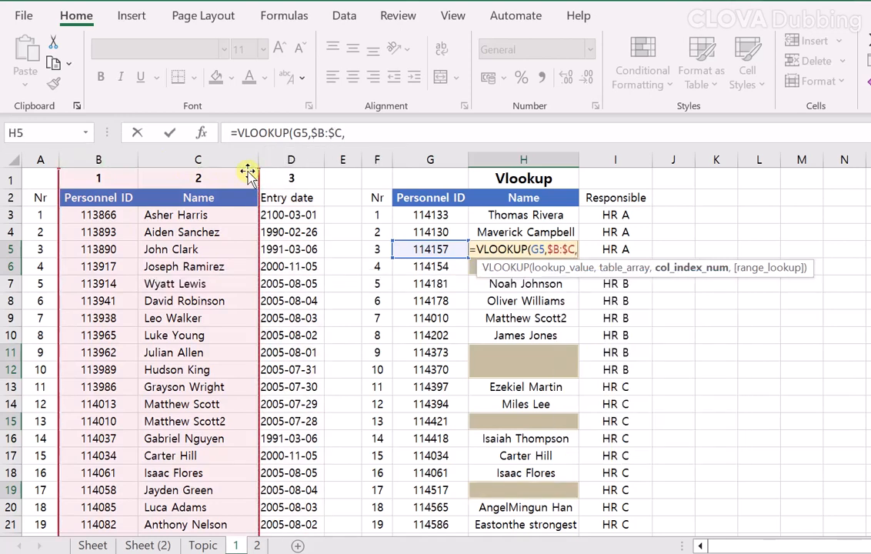
type("2")
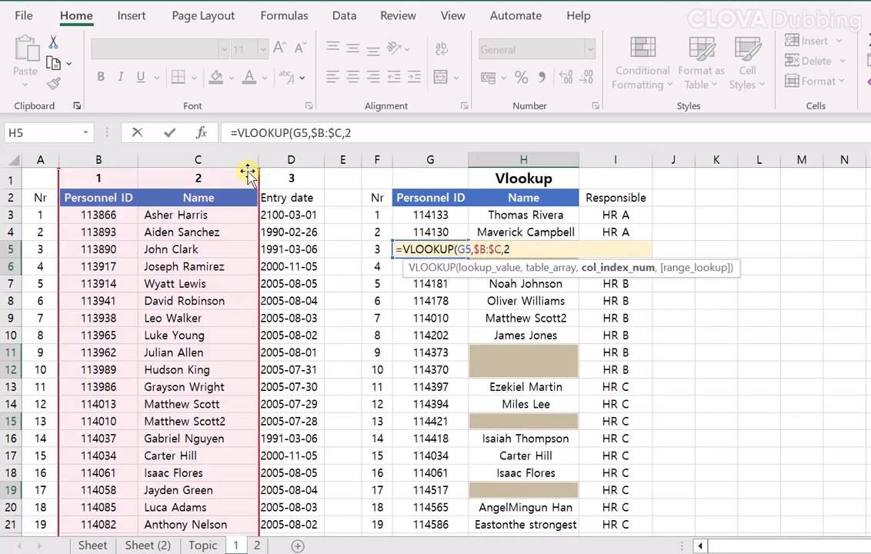
type(",")
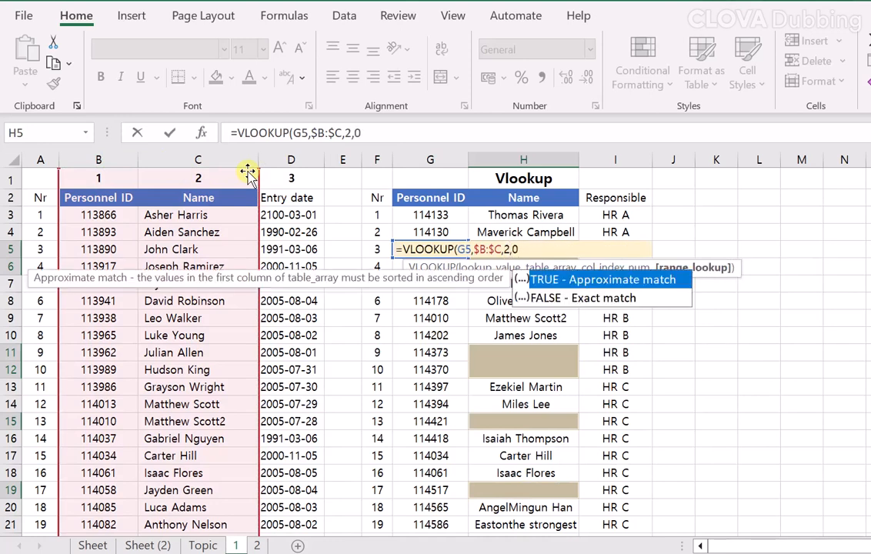
type("0)")
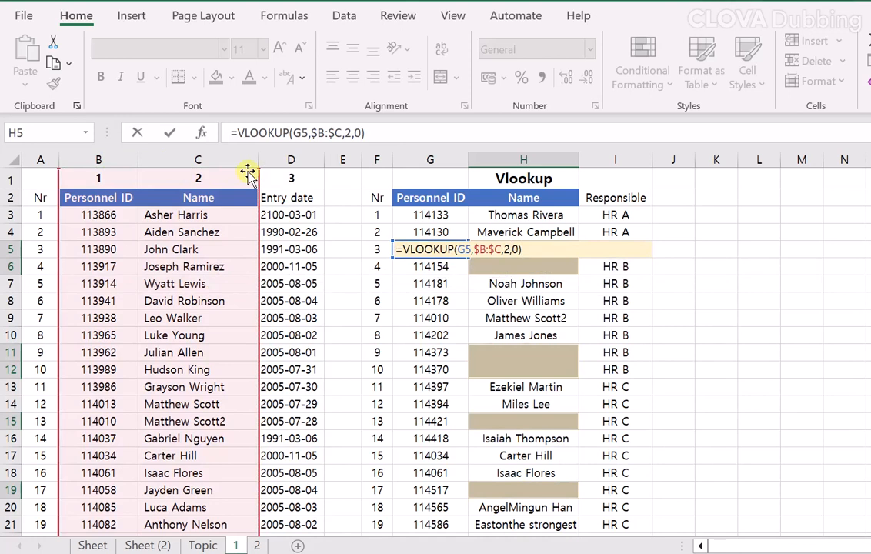
key("ctrl+Return")
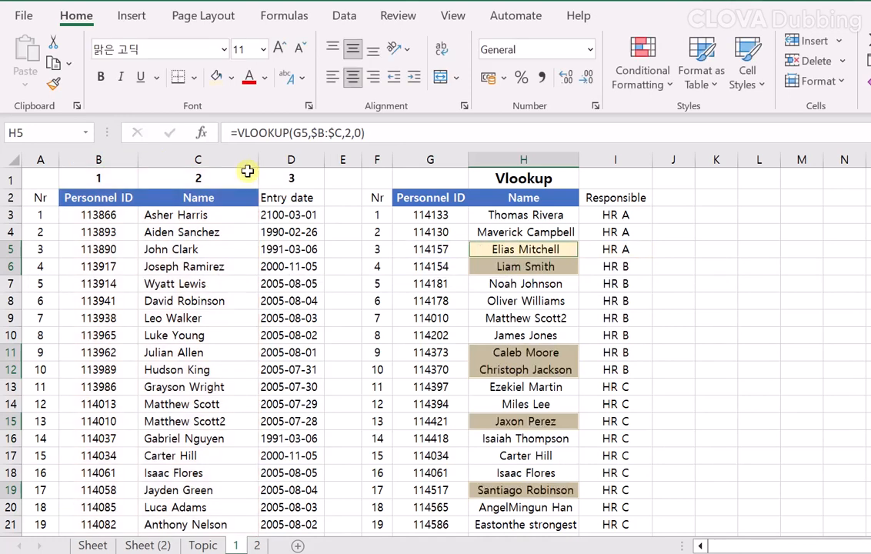
Search the sheet for the personnel ID copied from G19 and check the matching name in the source table.
left_click(492, 252)
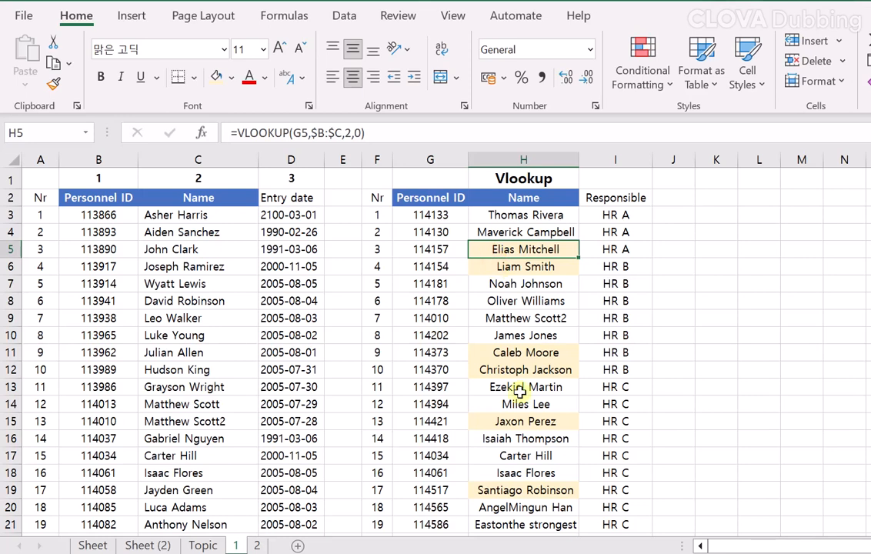
left_click(514, 487)
left_click(446, 489)
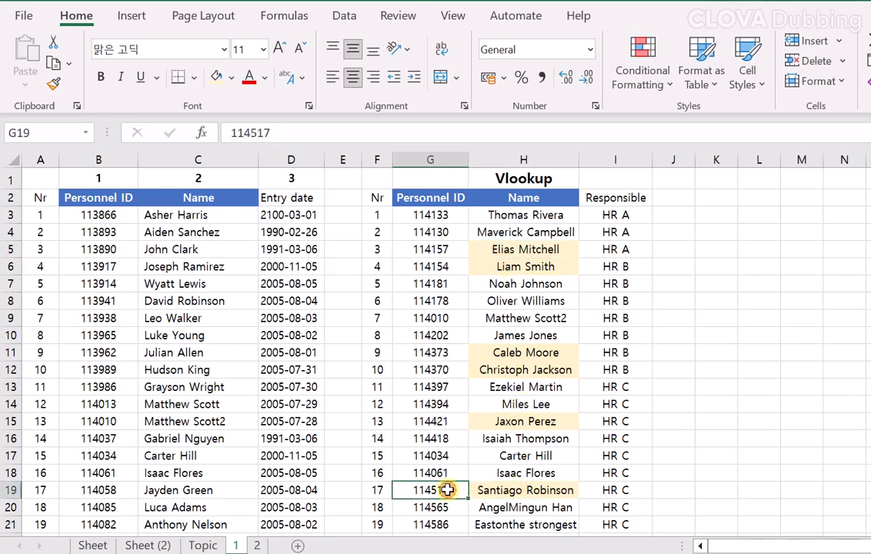
key("ctrl+c")
key("ctrl+f")
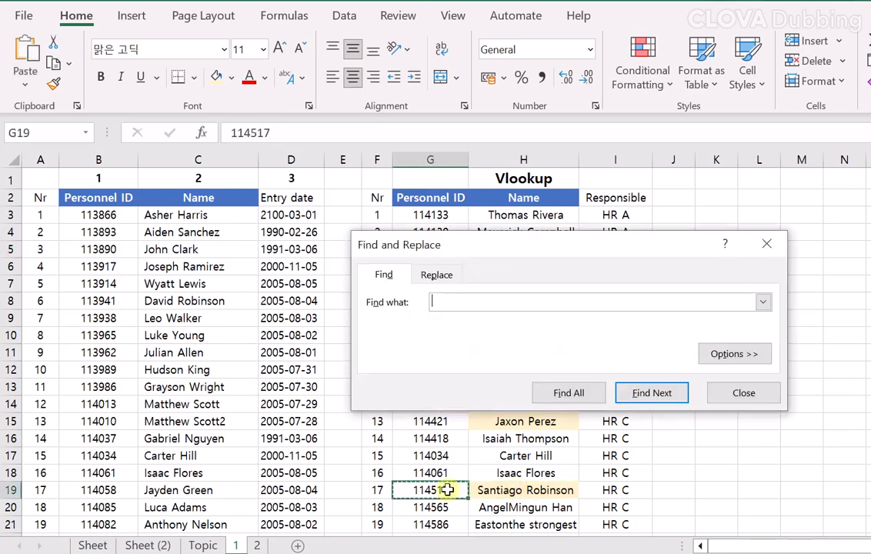
key("Return")
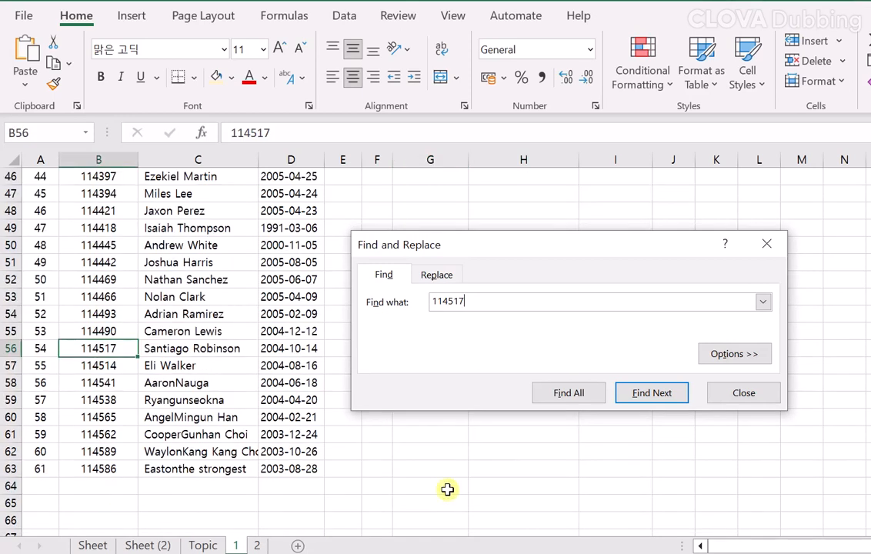
left_click(235, 361)
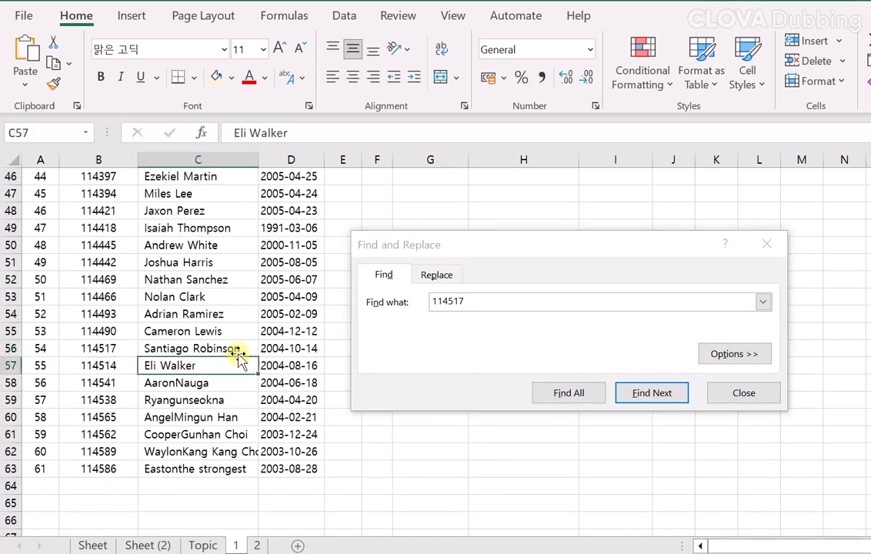
left_click(237, 350)
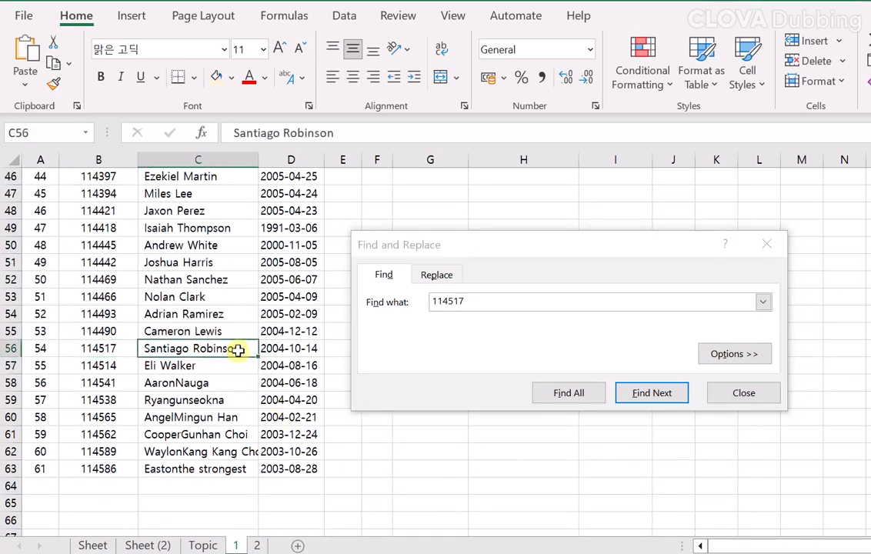
left_click(743, 393)
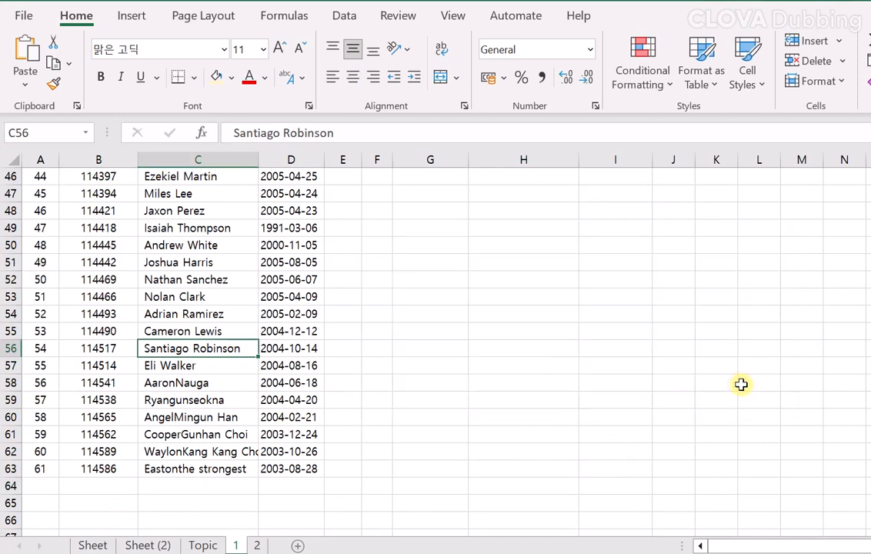
Return to the Vlookup table and compare the looked-up name in H19 with the source entry, clearing the copy selection.
scroll(740, 383, "up", 11)
left_click(520, 279)
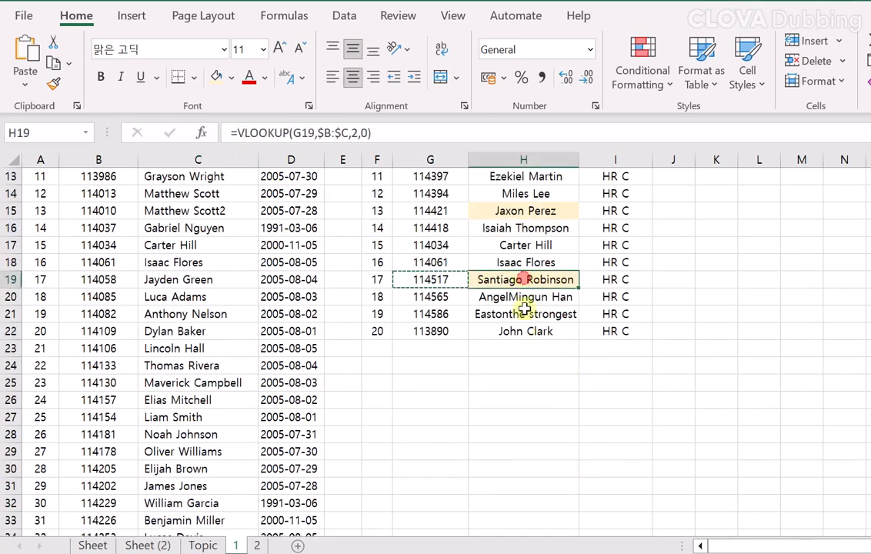
scroll(521, 408, "up", 3)
scroll(521, 408, "up", 1)
key("Escape")
left_click(520, 387)
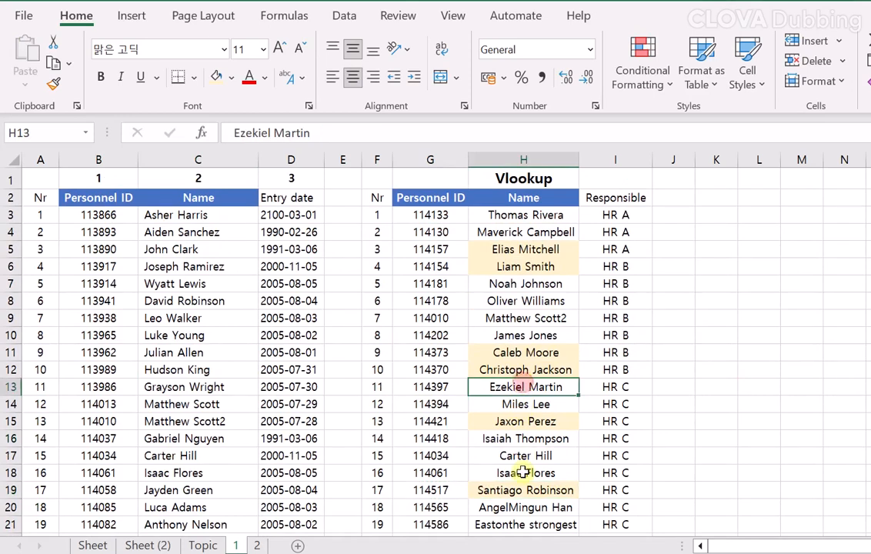
left_click(515, 489)
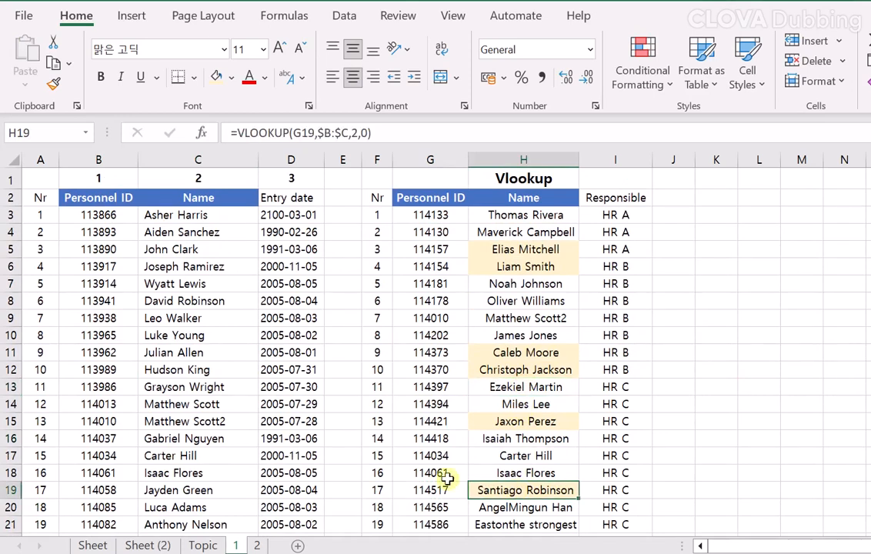
Switch to sheet 2 and select the blank Name cells H5:H6, H11:H12 and H15 in the Vlookup table.
left_click(256, 545)
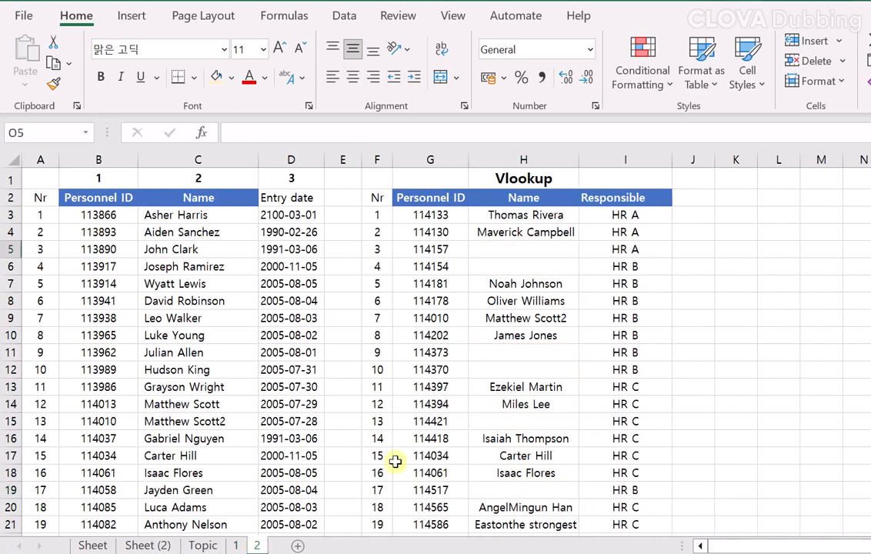
left_click(538, 386)
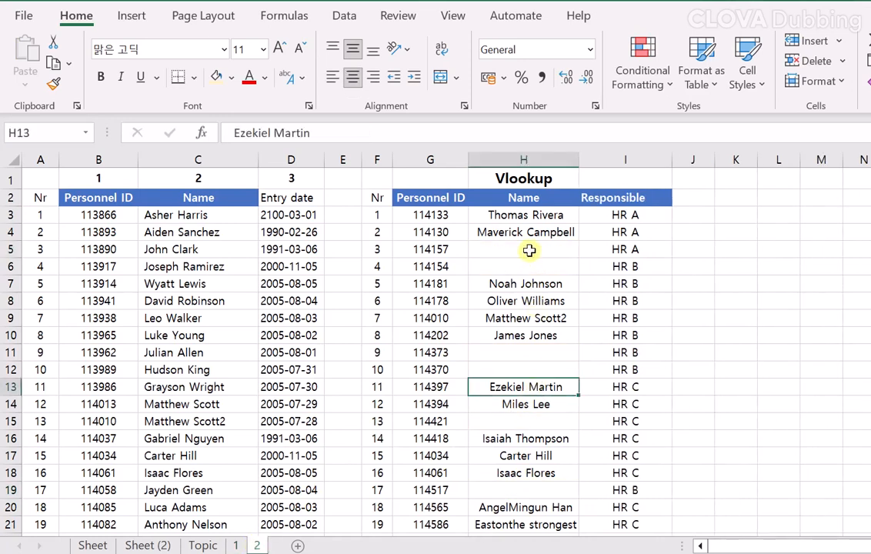
left_click_drag(528, 253, 528, 266)
left_click(546, 352, "ctrl")
left_click_drag(546, 353, 546, 369)
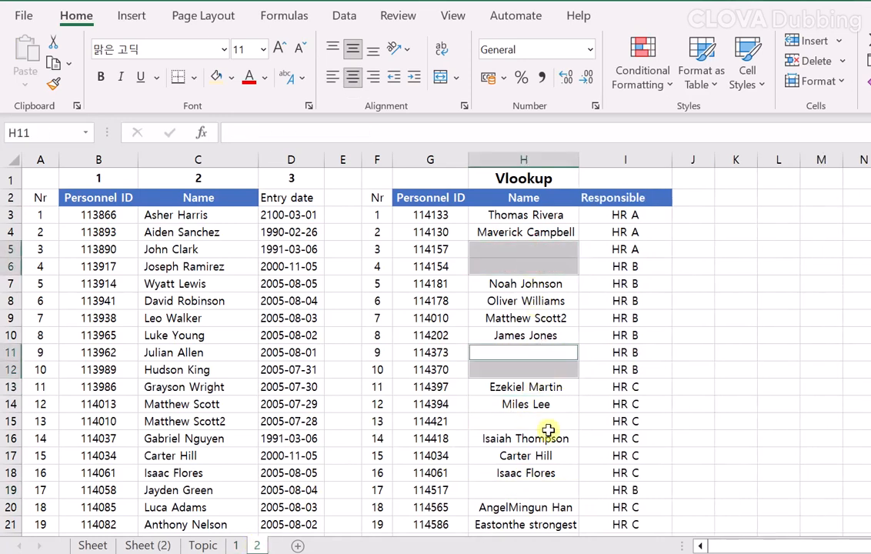
left_click(548, 421, "ctrl")
Examine the Responsible column and mark the HR B entries in I6:I12, I19 and I22.
left_click_drag(621, 195, 619, 421)
left_click_drag(631, 266, 629, 368)
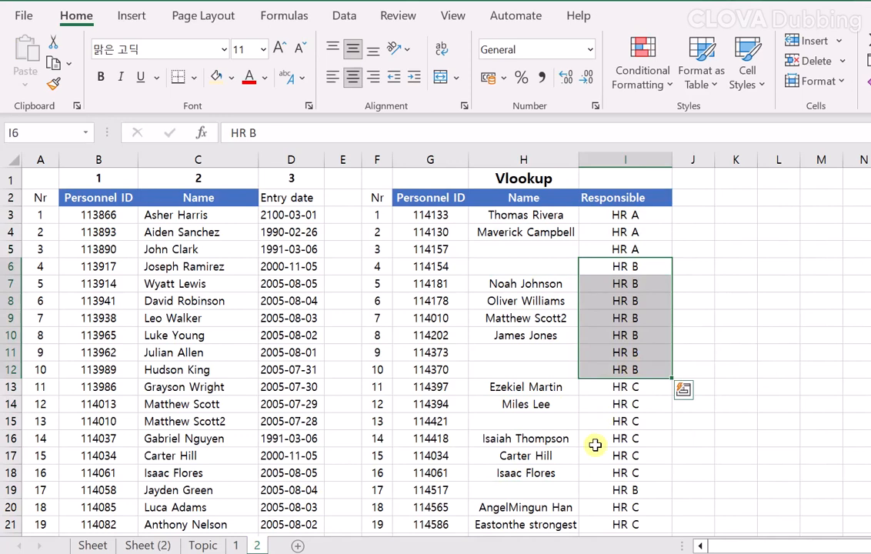
left_click(636, 489, "ctrl")
scroll(636, 490, "down", 1)
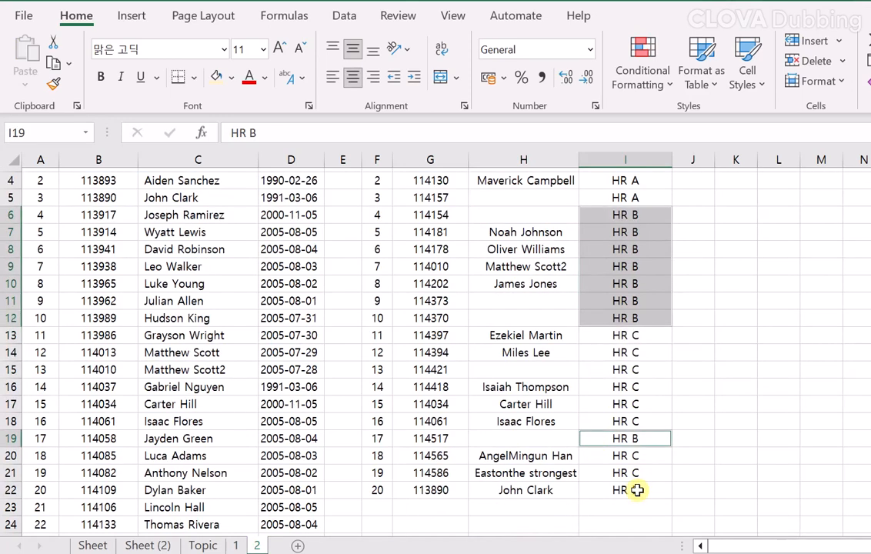
left_click(622, 489, "ctrl")
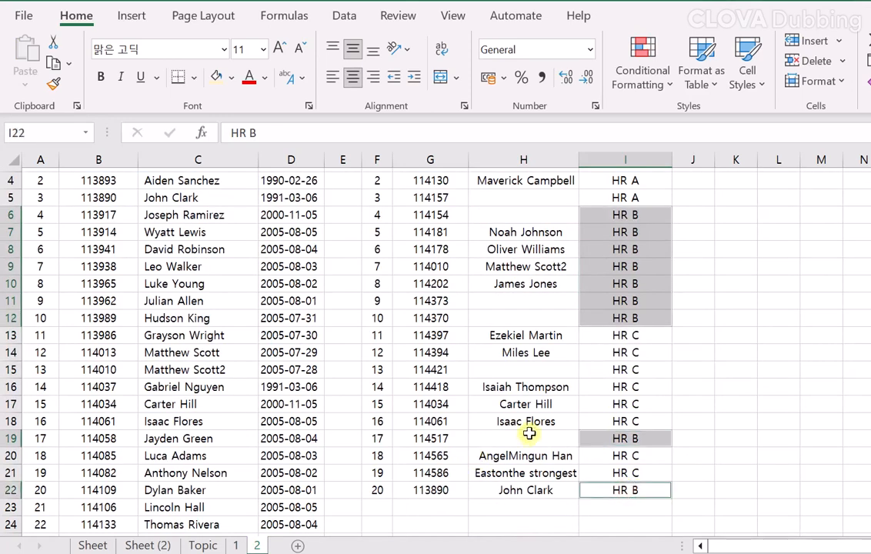
scroll(523, 400, "up", 1)
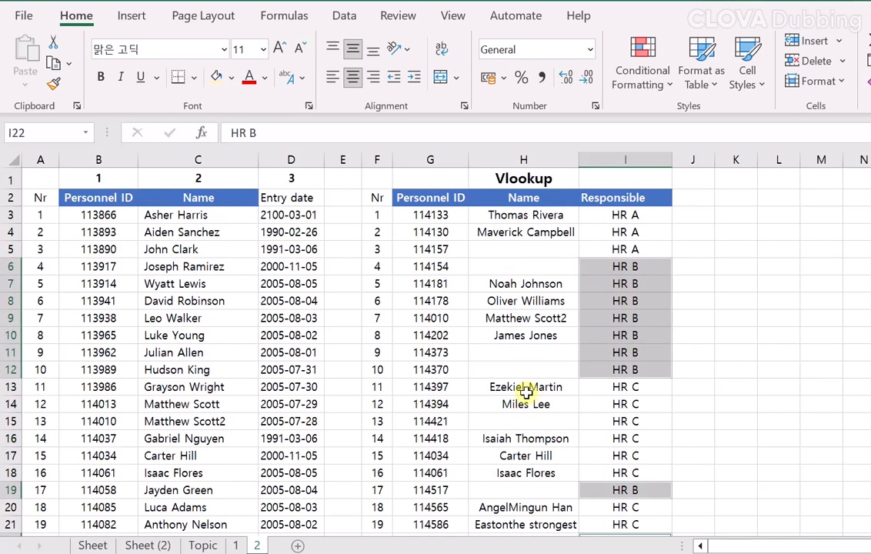
Turn on filtering for the Vlookup table's header row.
left_click(555, 232)
left_click(536, 266)
left_click(535, 307)
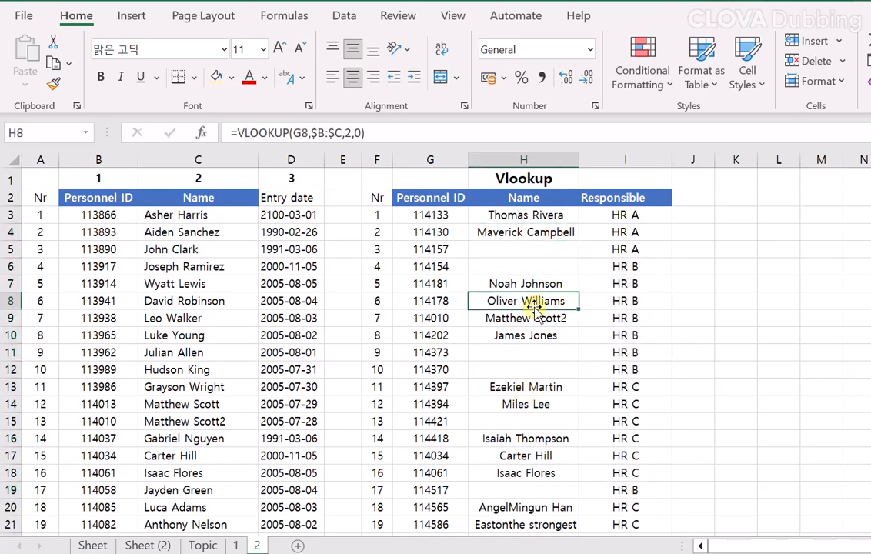
key("ctrl+shift+l")
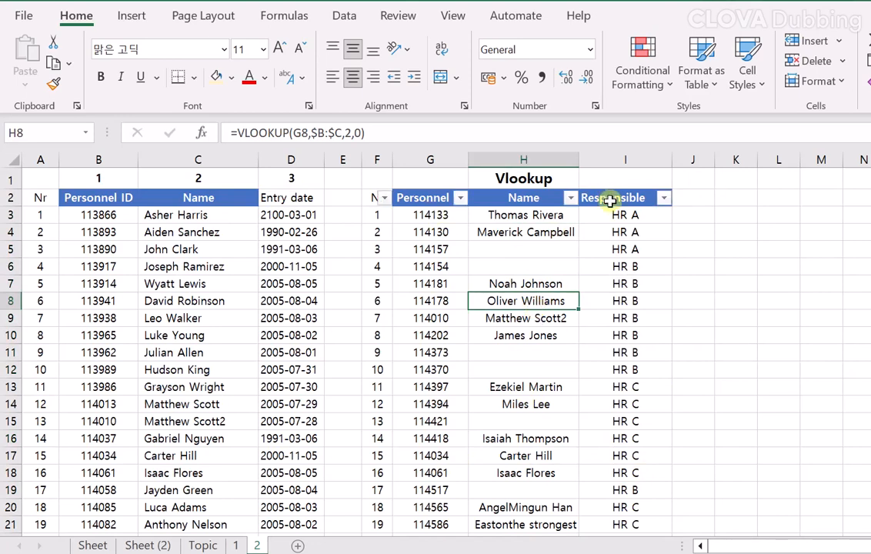
Filter the Responsible column to show only the HR B rows.
key("Up")
key("Up")
key("Up")
key("Up")
key("Up")
key("Up")
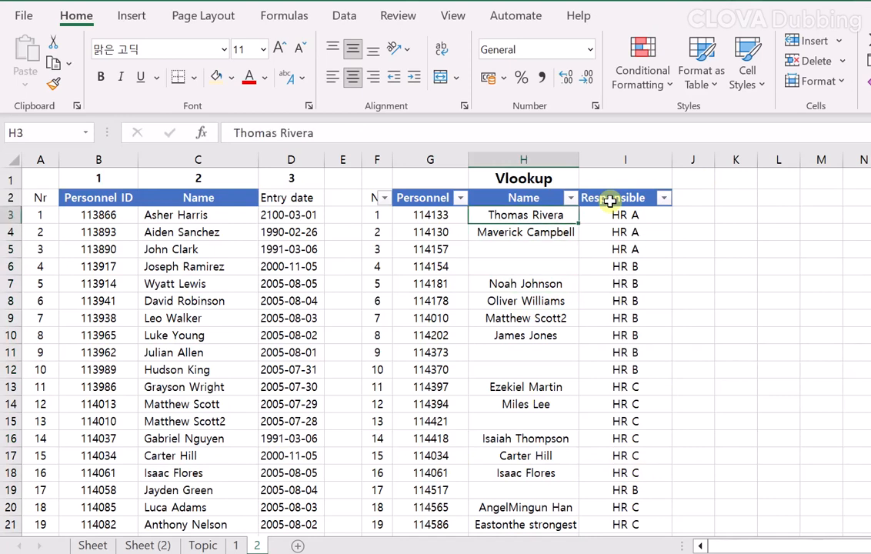
key("Right")
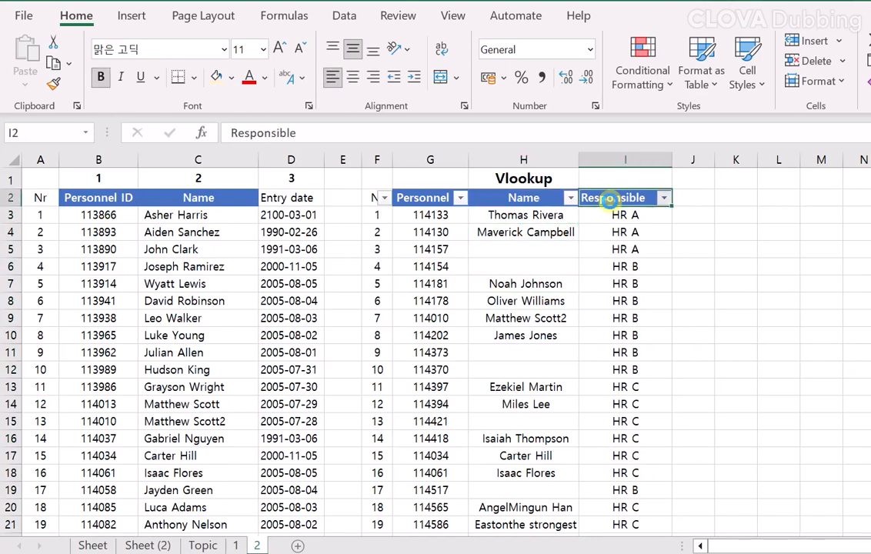
key("alt+Down")
key("Down")
key("Down")
key("Down")
key("Down")
key("Down")
key("Down")
key("Down")
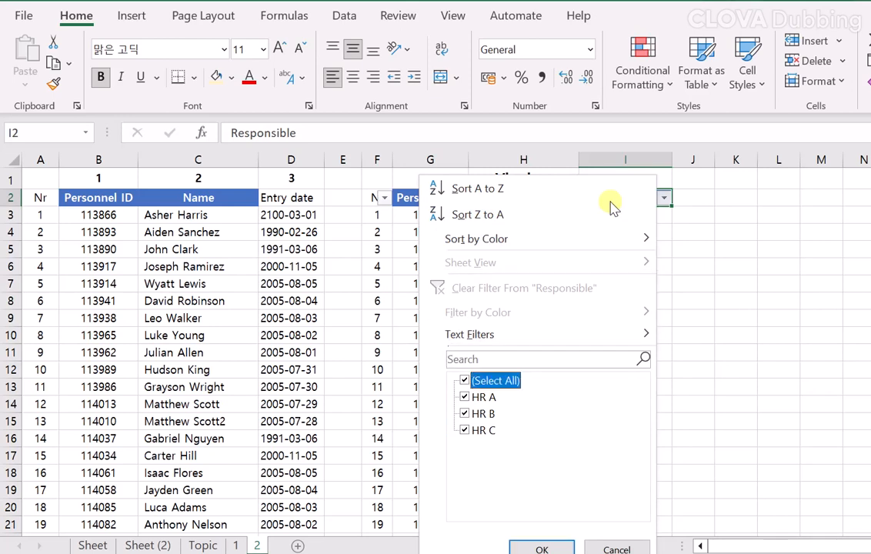
key("Down")
key("Down")
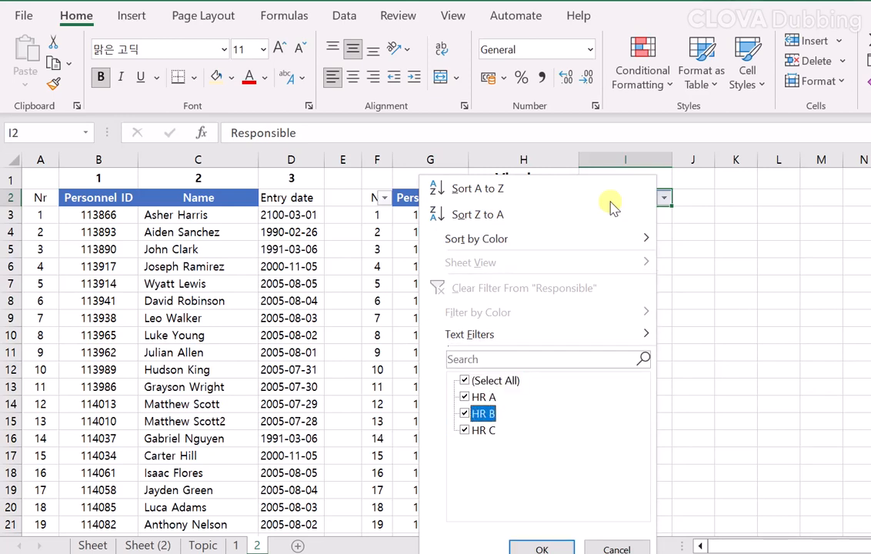
key("Up")
key("Up")
key("space")
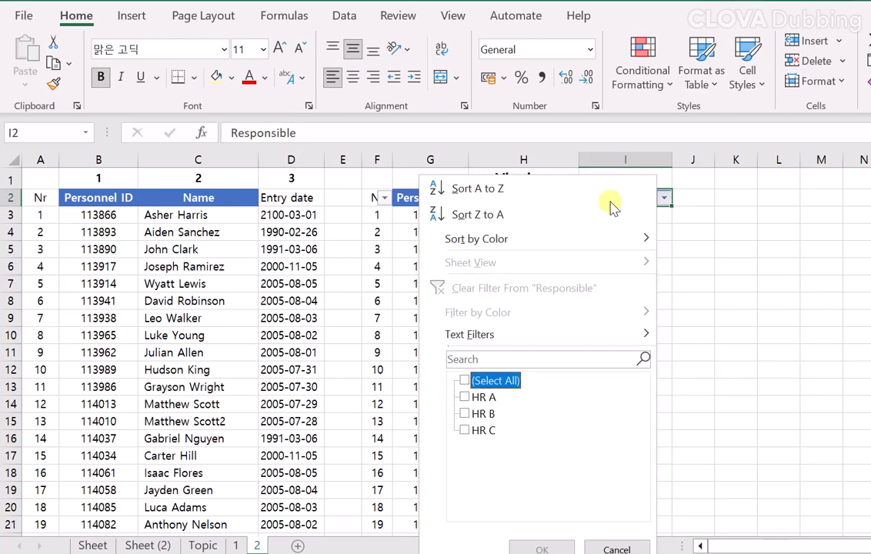
key("Down")
key("Down")
key("space")
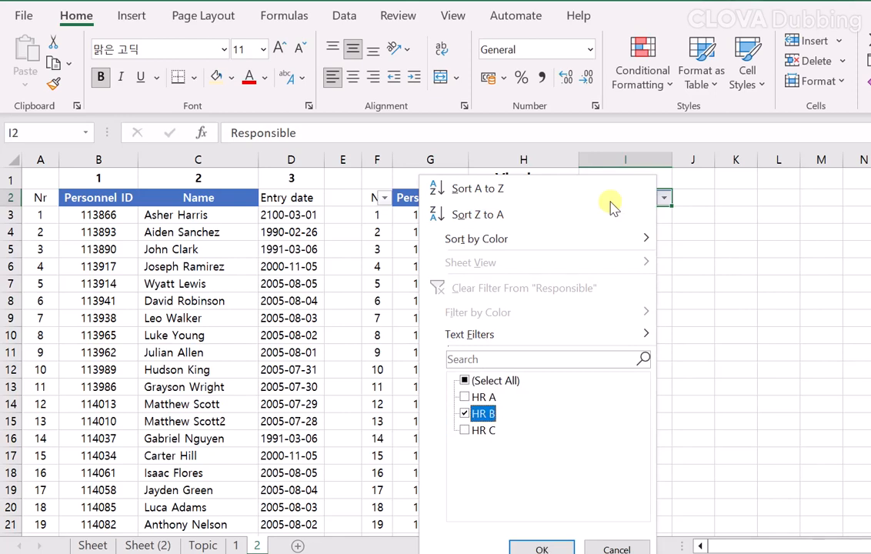
key("Return")
Look through the filtered HR B rows and return to the first one in row 6.
key("Down")
key("Down")
key("Down")
key("Down")
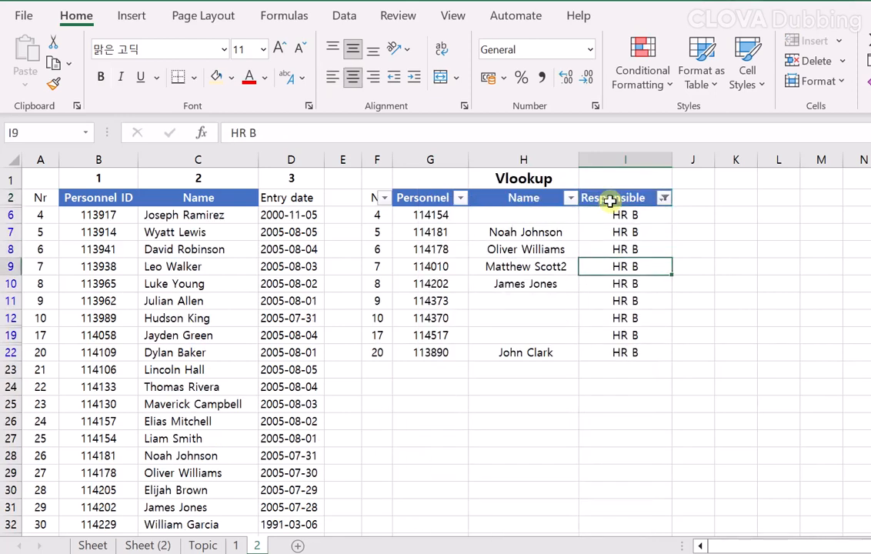
key("Down")
key("Down")
key("Down")
key("Up")
key("Up")
key("Up")
key("Up")
key("Up")
key("Up")
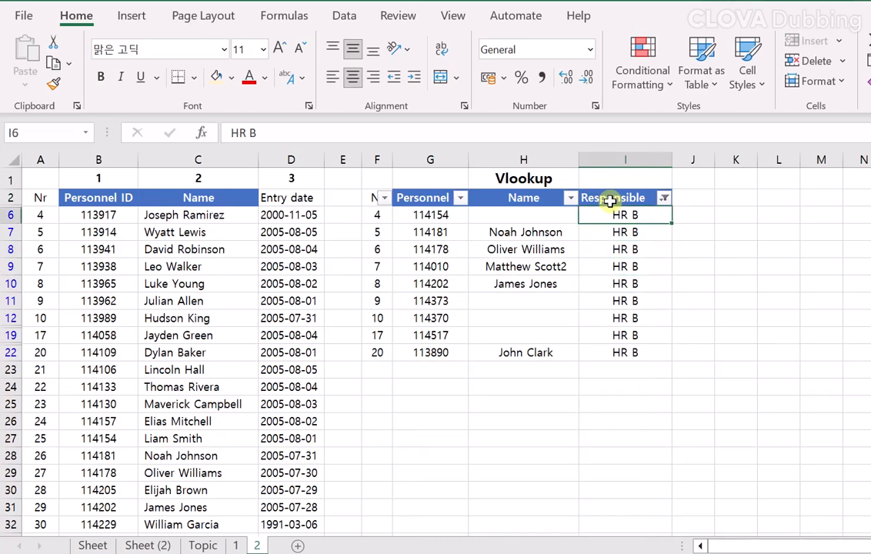
Enter =VLOOKUP(G6,$B:$C,2,0) in the blank Name cell H6.
key("Left")
type("=vl")
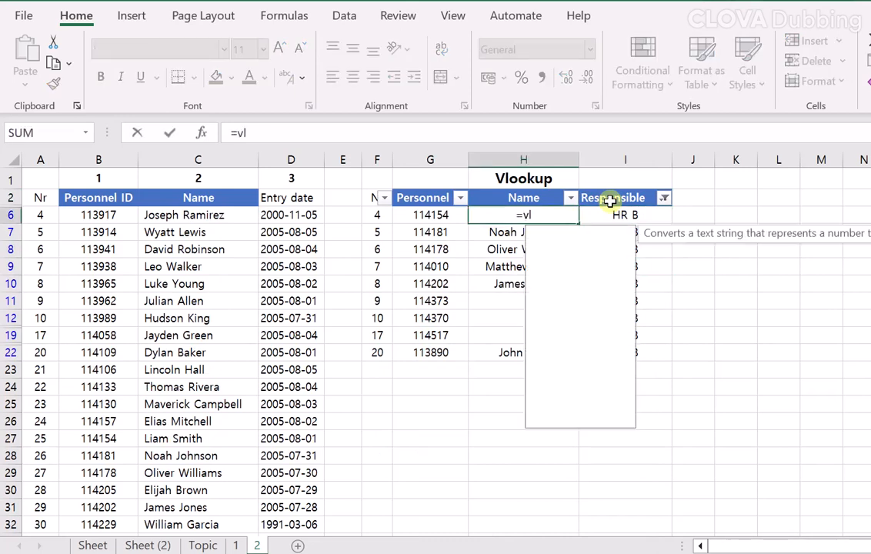
key("Tab")
key("Left")
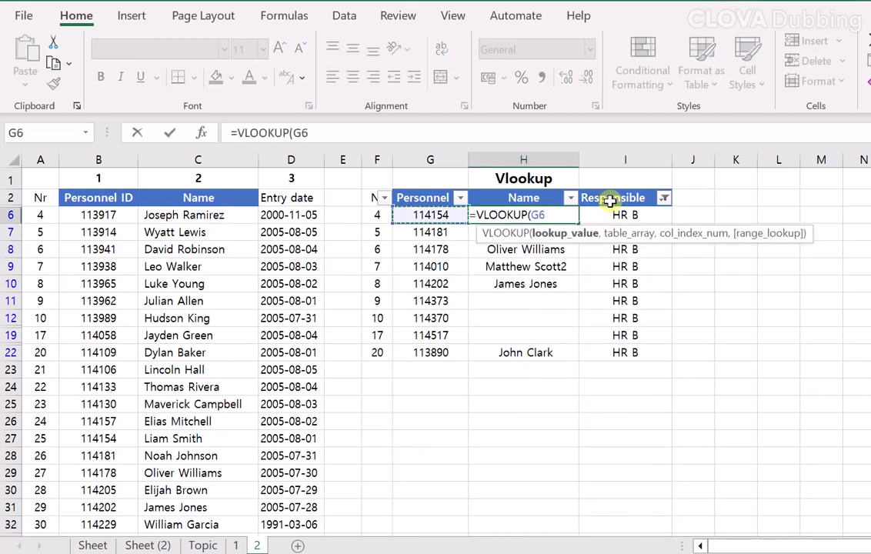
type(",")
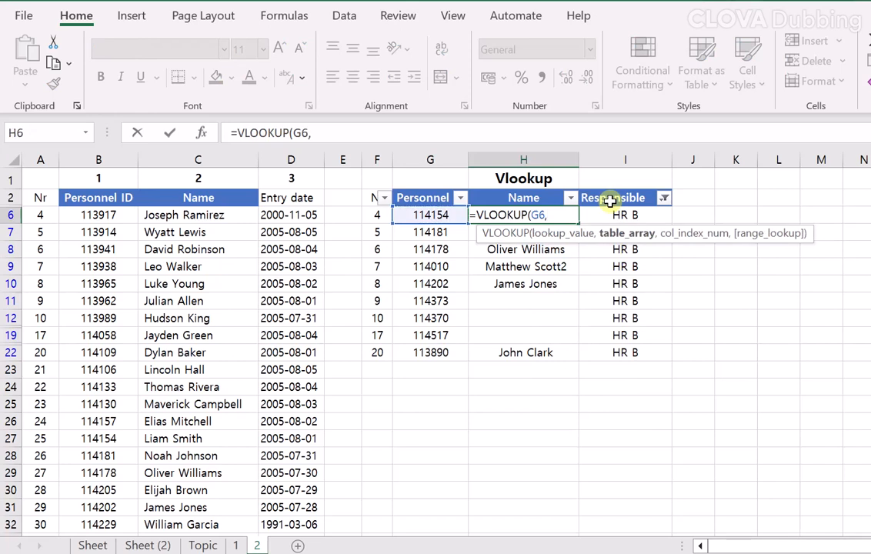
left_click_drag(112, 159, 190, 159)
key("F4")
type(",")
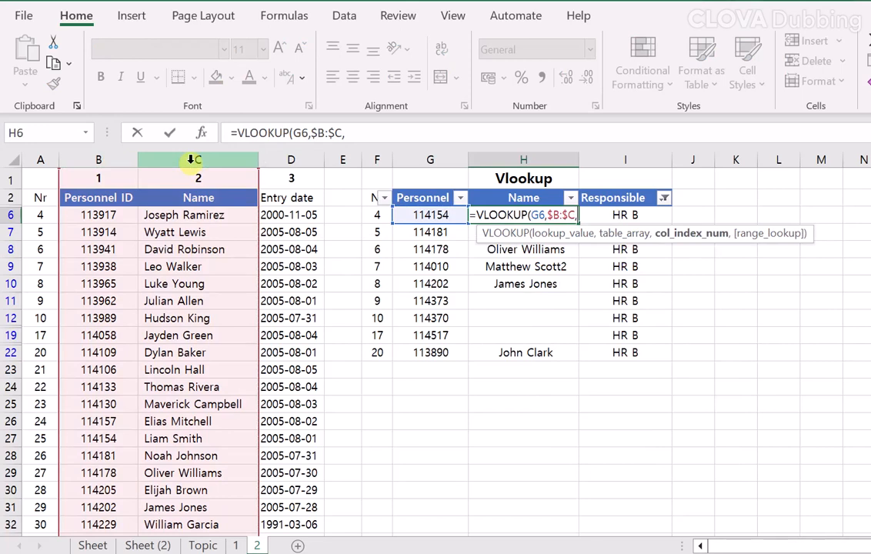
type("2,0)")
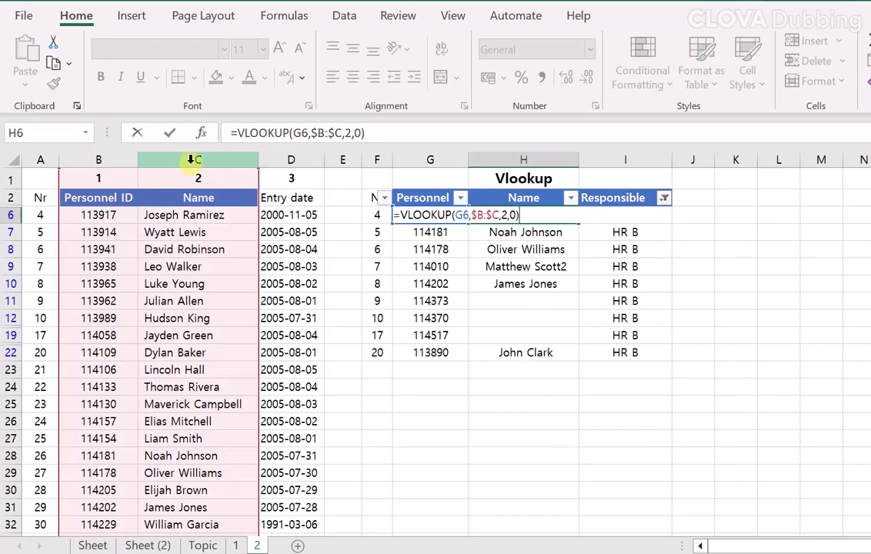
key("Return")
key("Up")
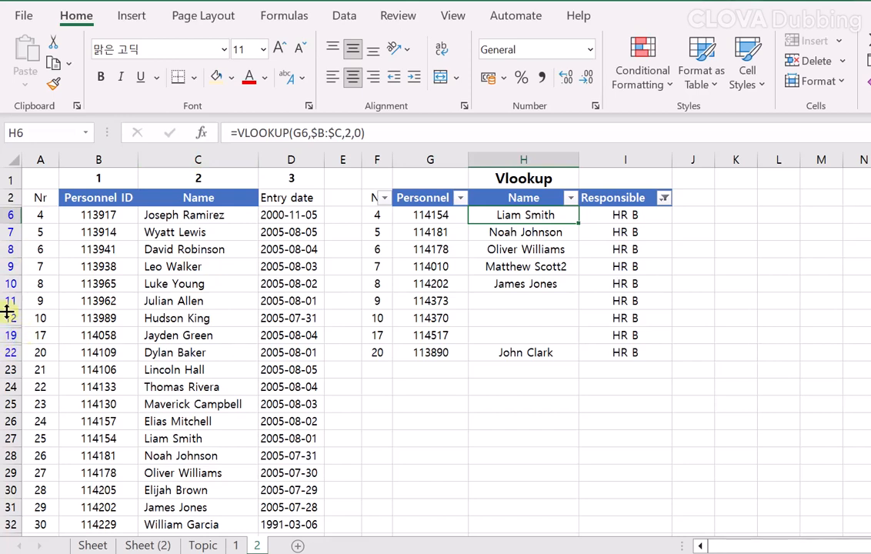
Copy H6, select only the visible cells in H7:H22 with Go To Special, and fill them light gold.
key("ctrl+c")
left_click_drag(551, 237, 537, 348)
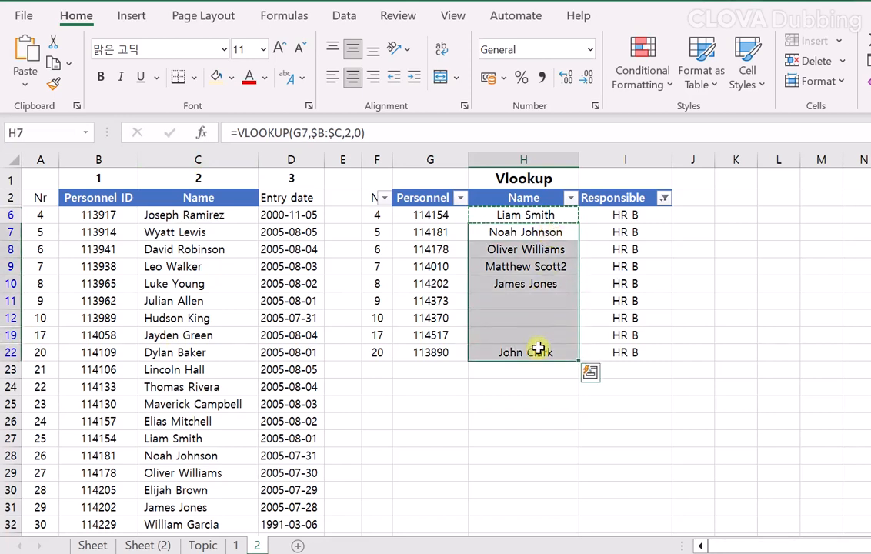
key("ctrl+g")
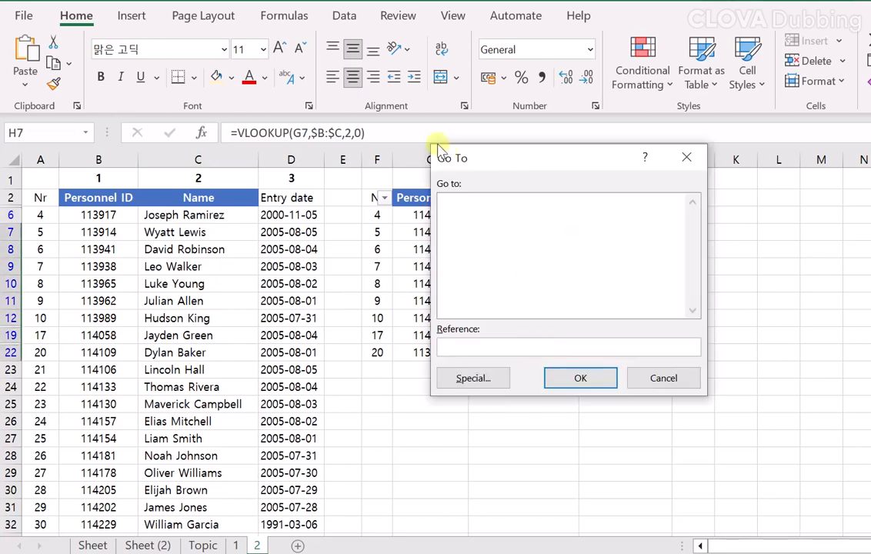
left_click(466, 383)
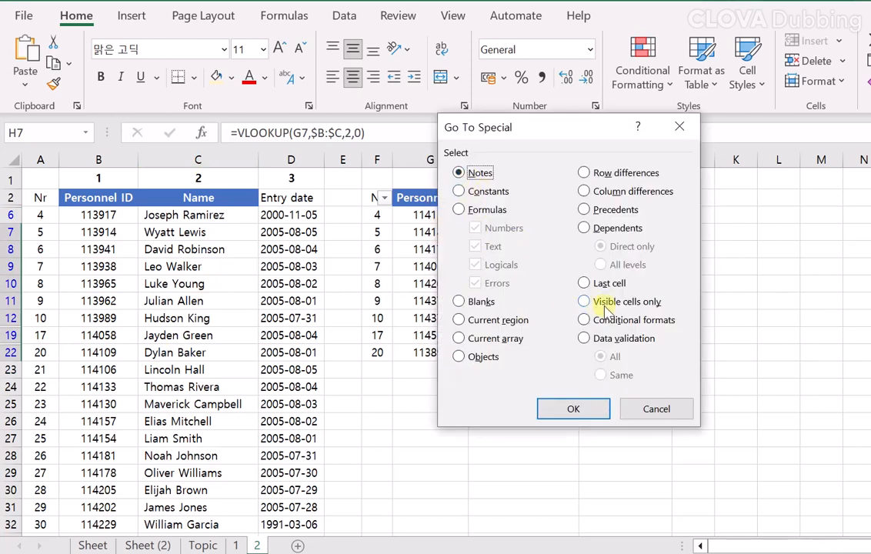
left_click(584, 301)
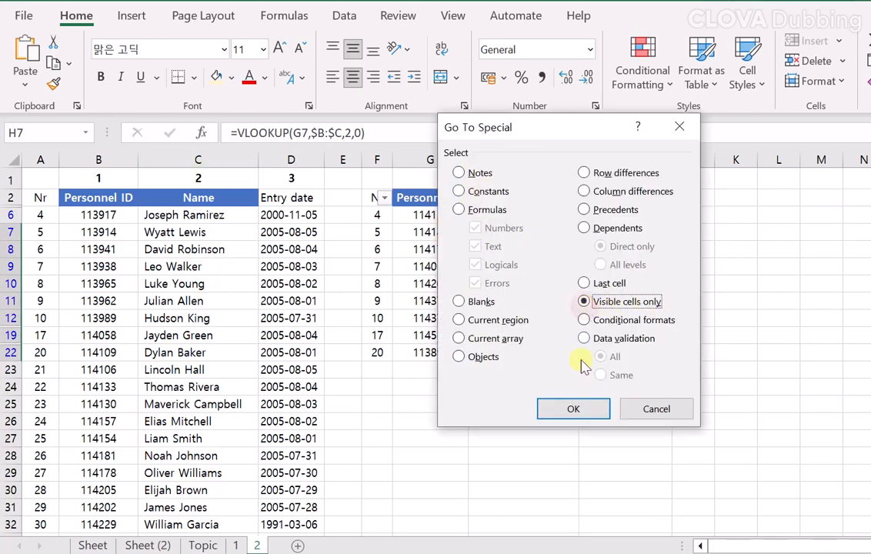
left_click(573, 408)
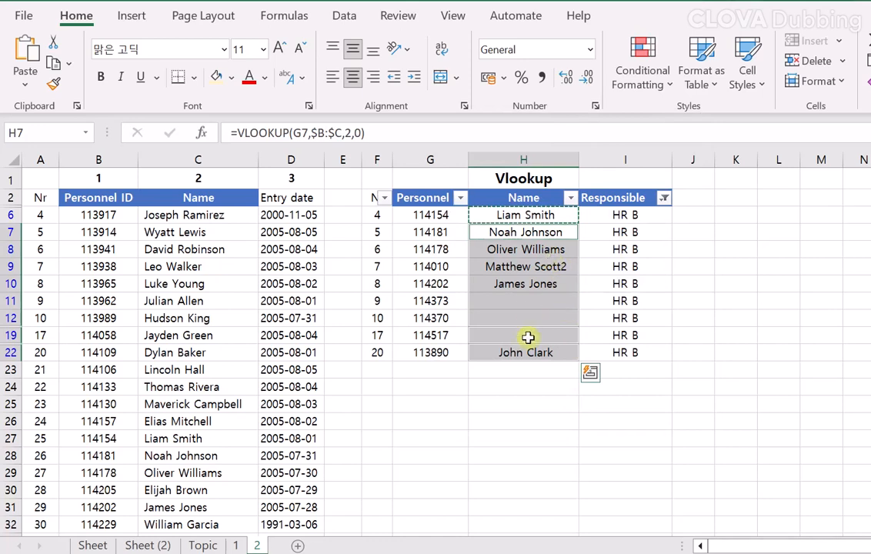
left_click(215, 77)
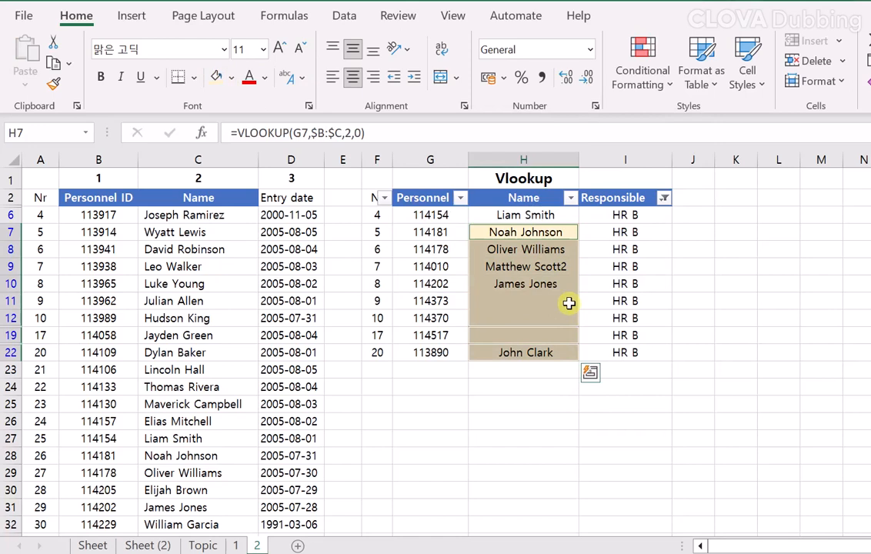
Paste the H6 formula into only the visible cells of H7:H22 using Go To Special, and fill those cells light gold.
left_click(549, 217)
key("ctrl+c")
left_click_drag(547, 231, 550, 352)
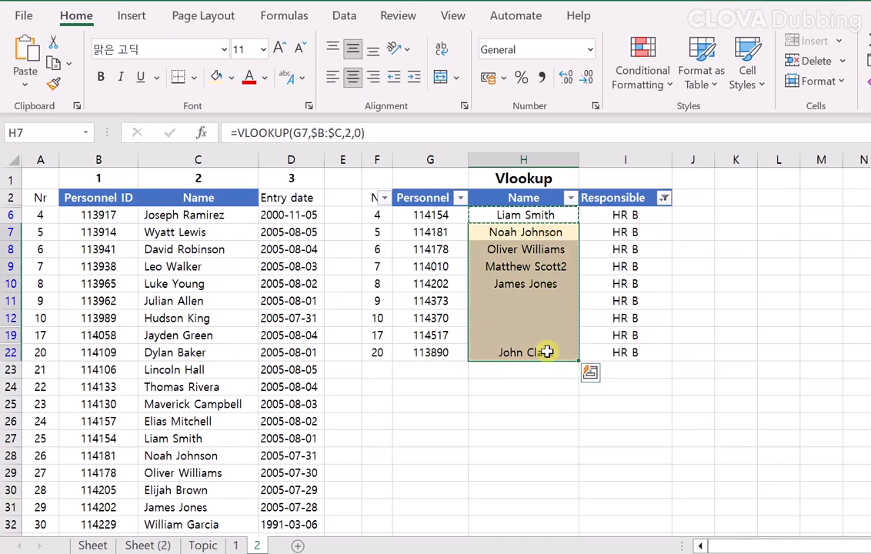
key("ctrl+g")
left_click(493, 378)
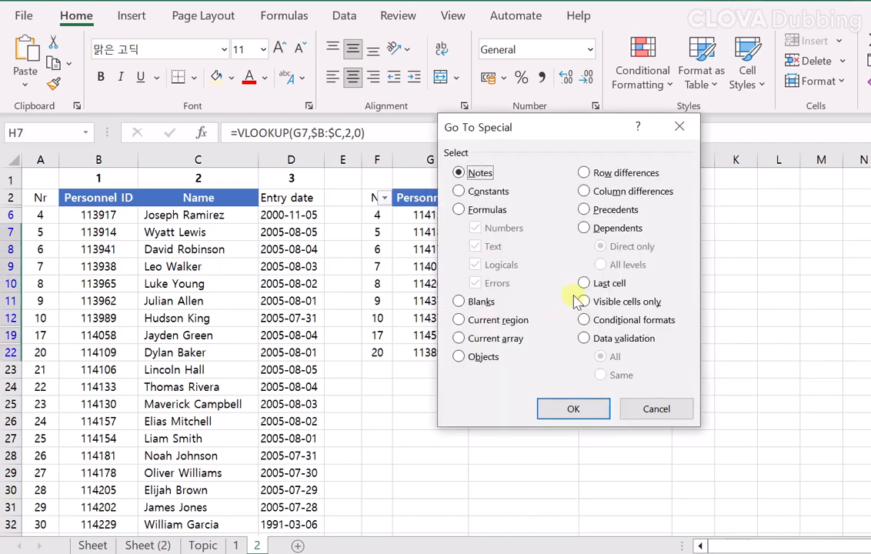
left_click(596, 301)
left_click(587, 411)
key("ctrl+v")
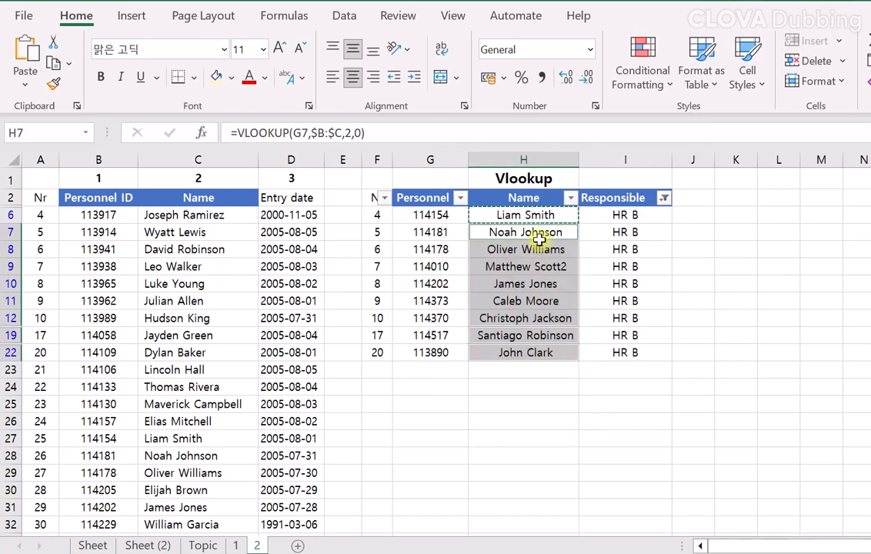
left_click(216, 76)
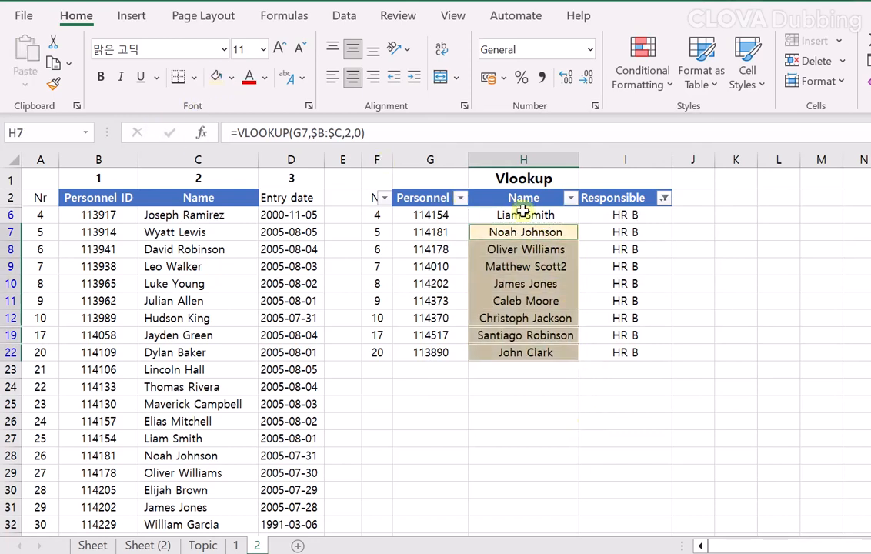
Remove the filter from the Vlookup table to show all its rows.
left_click(664, 198)
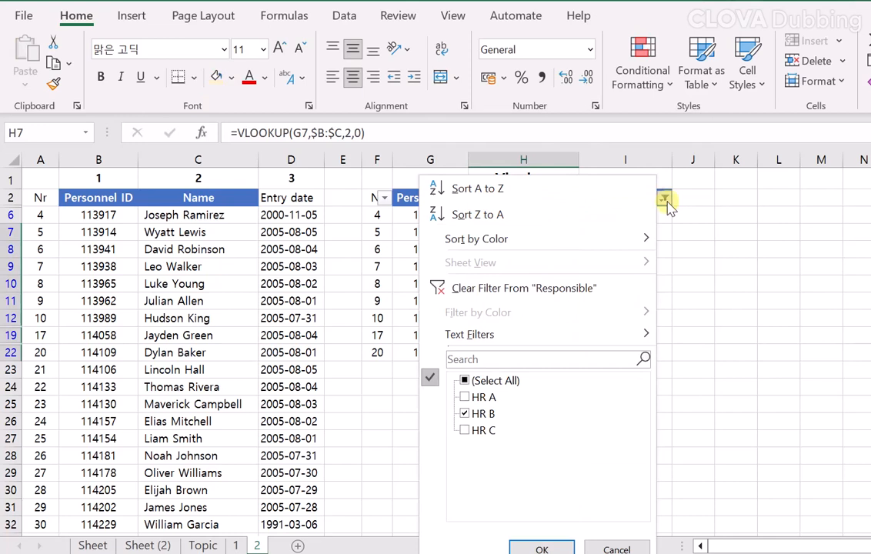
left_click(703, 331)
left_click(608, 286)
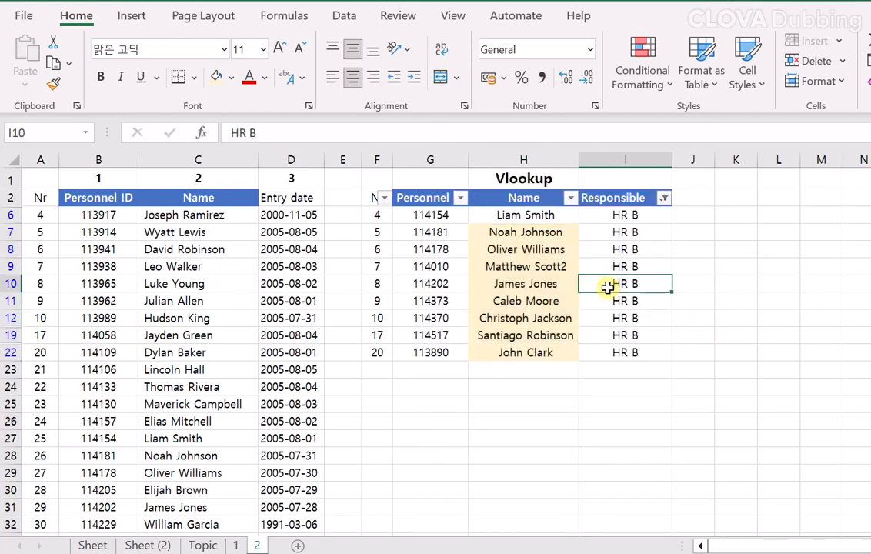
key("ctrl+shift+l")
Check the gold-filled Name cells against their Responsible entries in rows 7 to 12, 19 and 22.
left_click_drag(625, 283, 511, 364)
scroll(596, 437, "down", 1)
left_click_drag(597, 438, 531, 437, "ctrl")
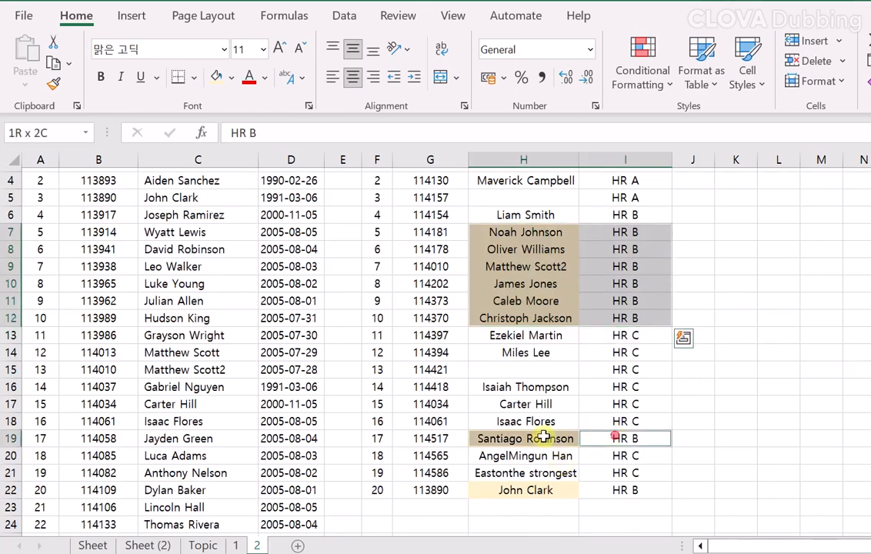
left_click_drag(623, 492, 539, 498, "ctrl")
scroll(538, 497, "up", 1)
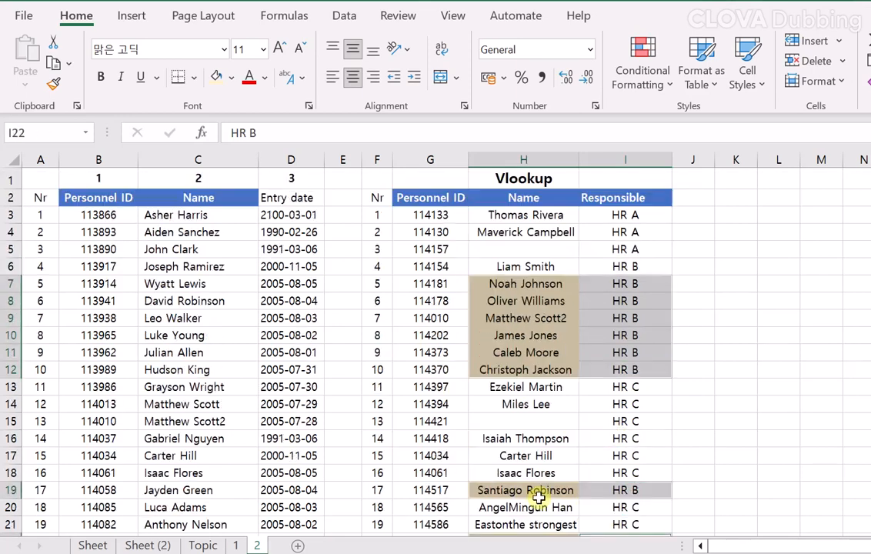